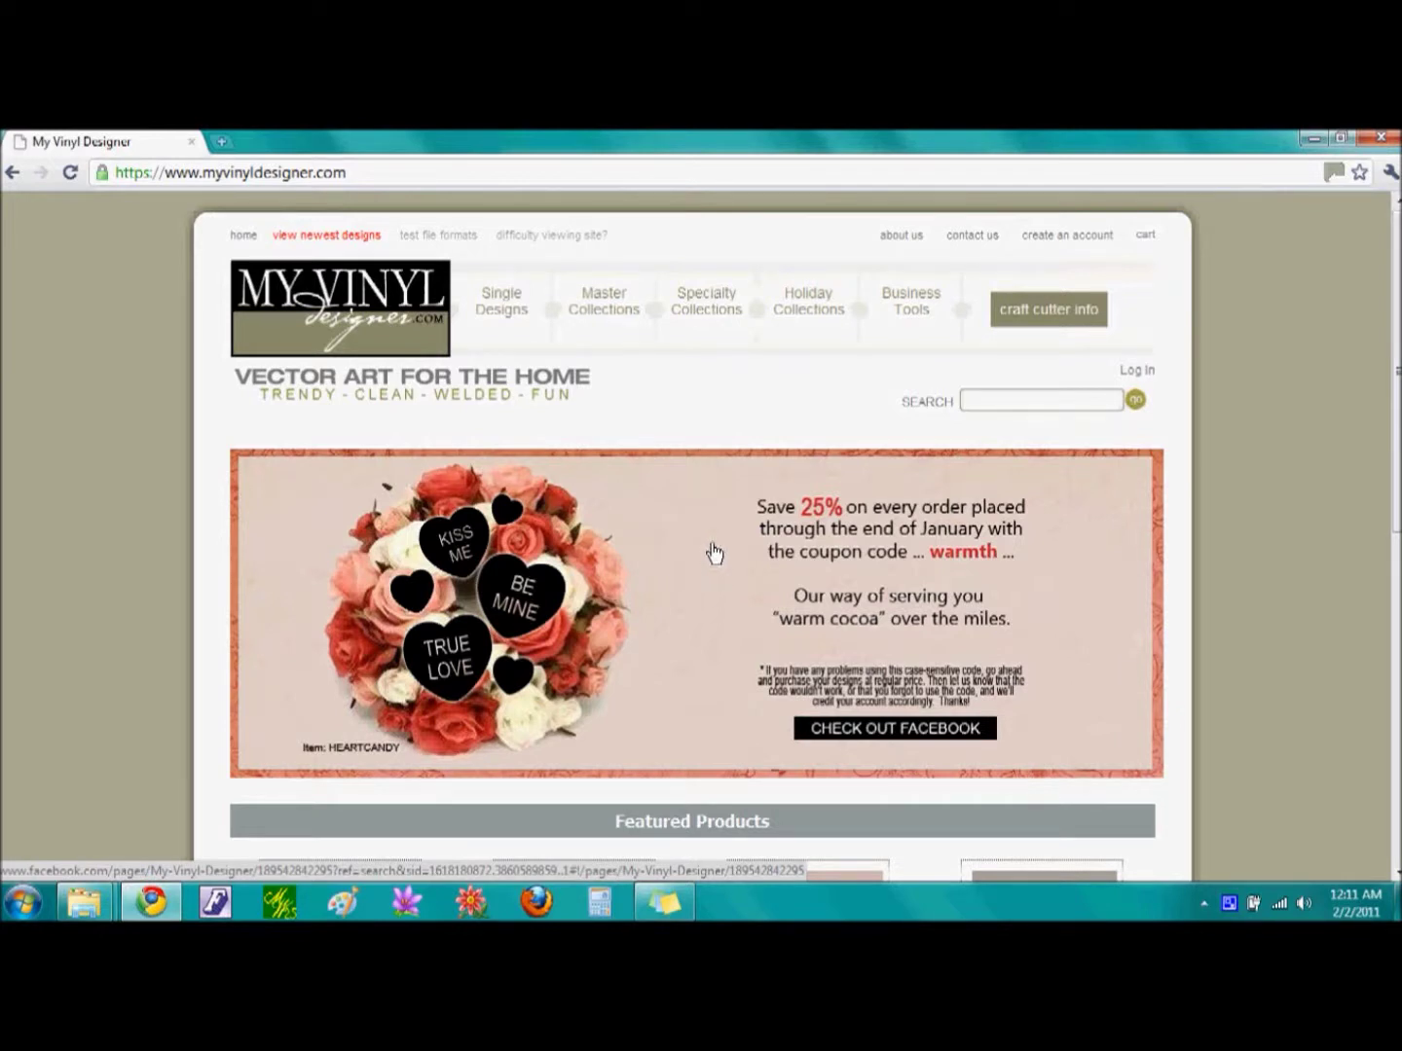
Step: Open the AL Monograms collection from the Specialty Collections menu
{"action": "mouse_move", "coordinate": [710, 348]}
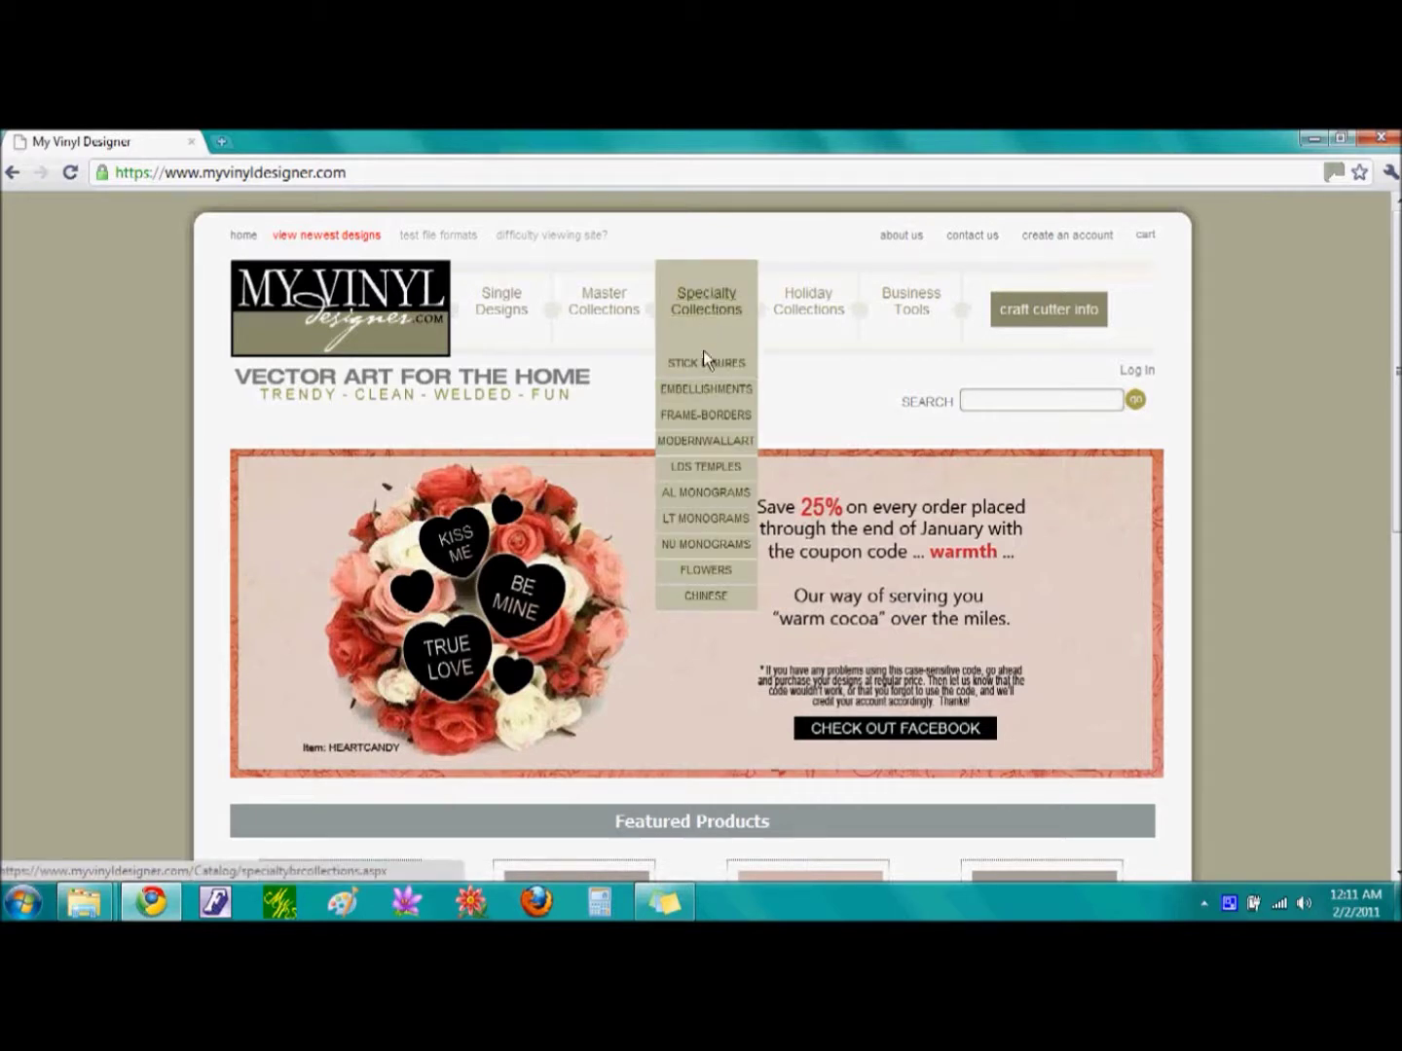
{"action": "left_click", "coordinate": [713, 498]}
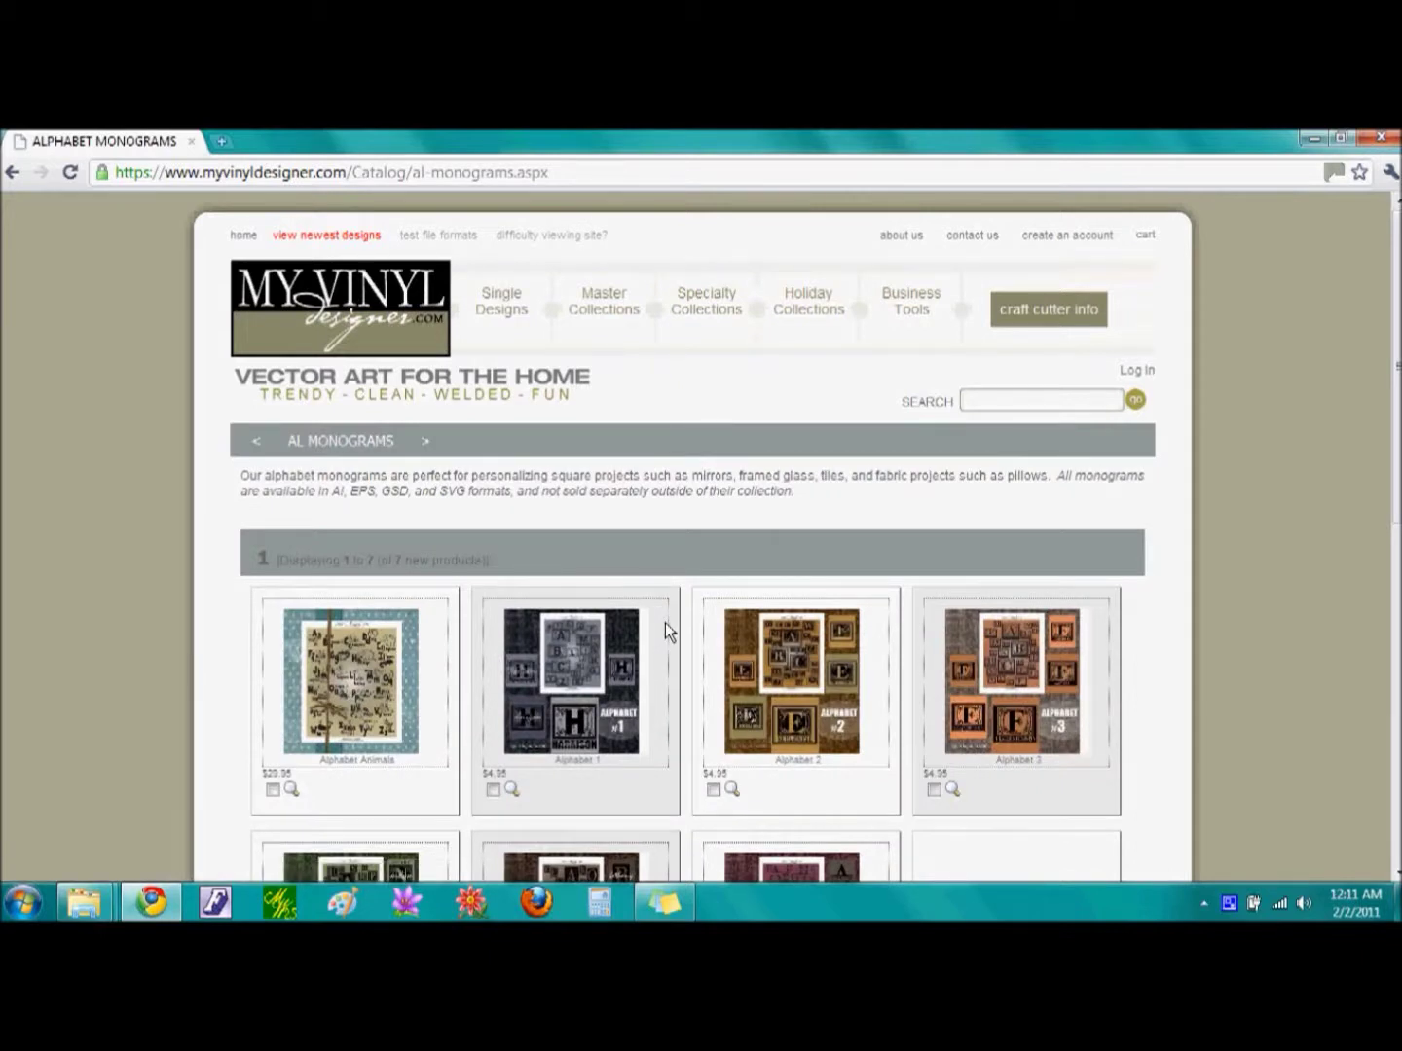
Step: Open the Alphabet 2 product page from the AL Monograms catalog, then start a site design search
{"action": "scroll", "coordinate": [665, 623], "scroll_direction": "down", "scroll_amount": 1}
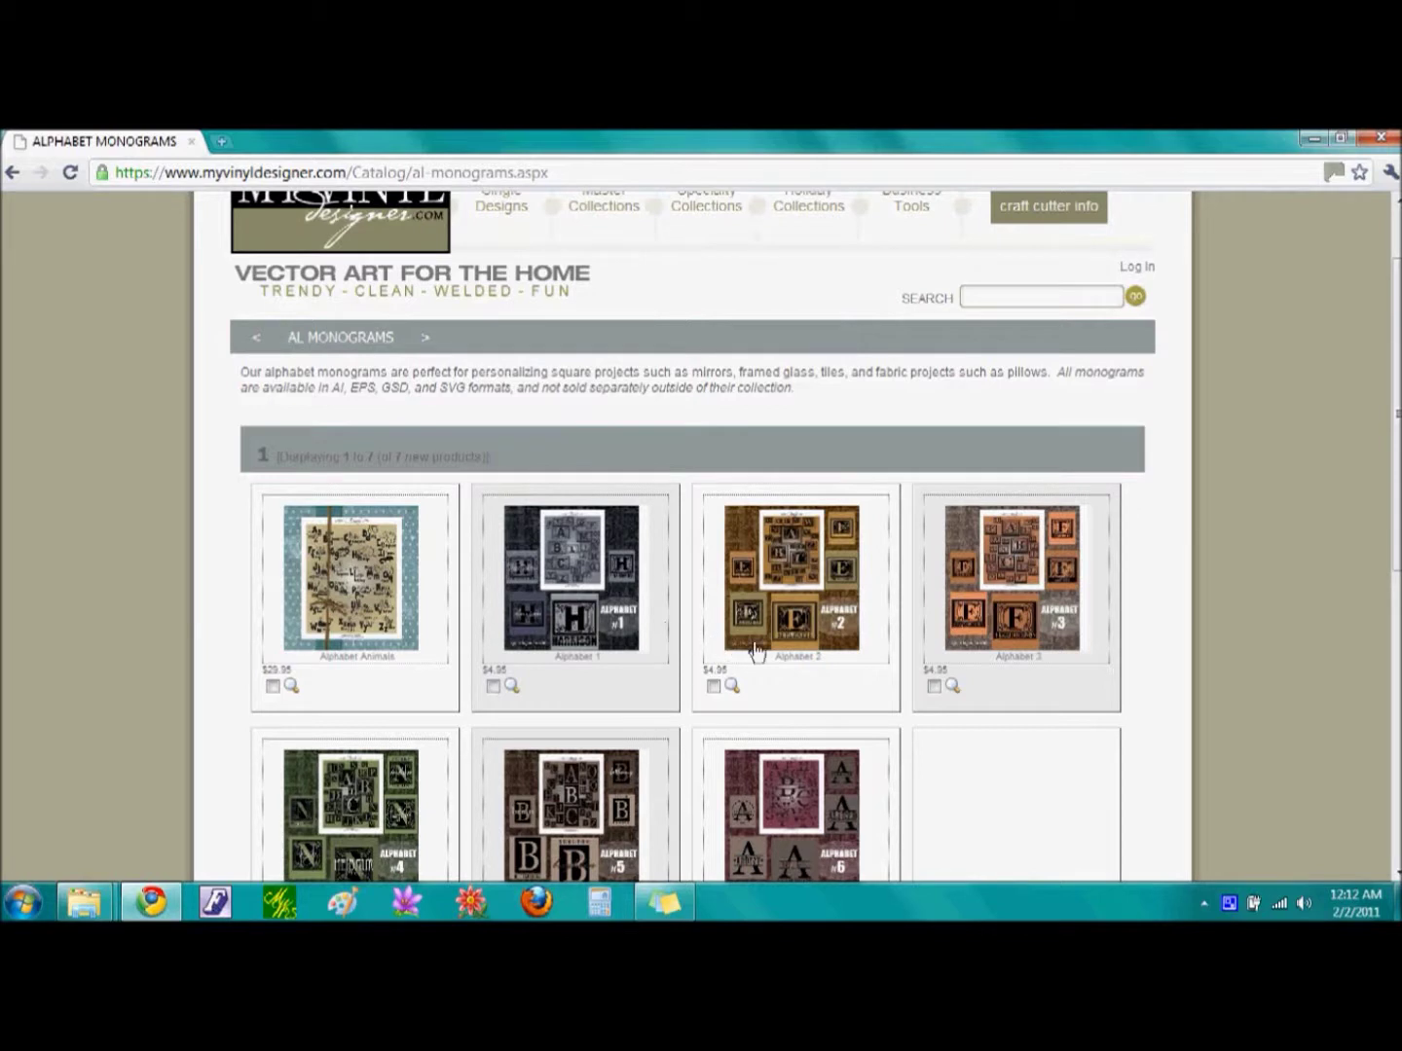
{"action": "left_click", "coordinate": [795, 579]}
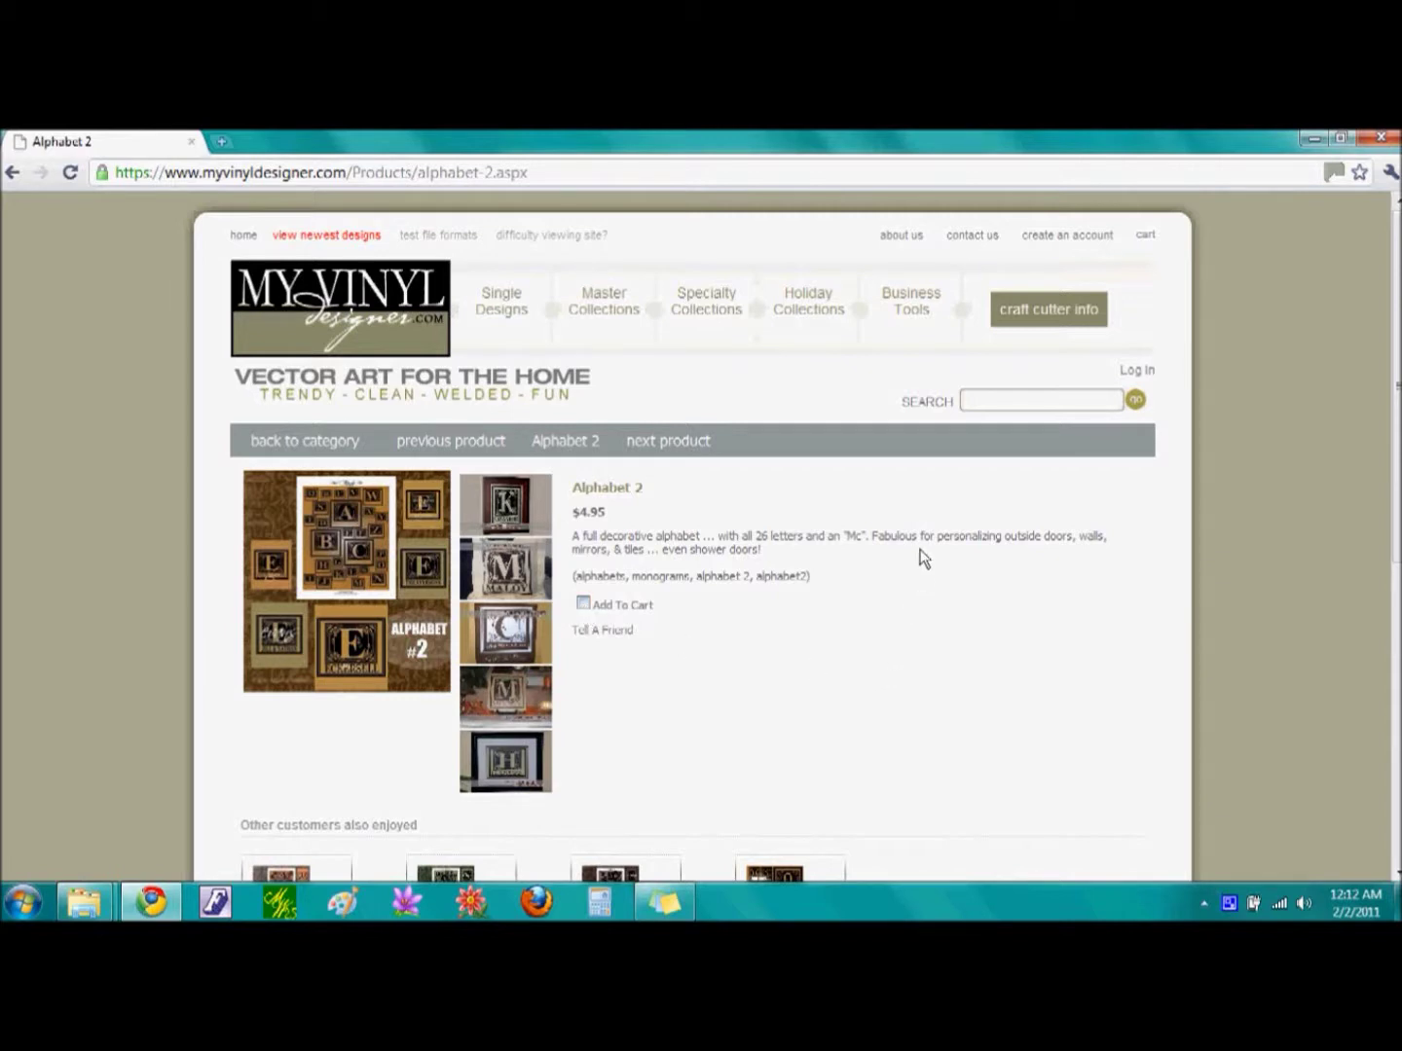
{"action": "left_click", "coordinate": [983, 403]}
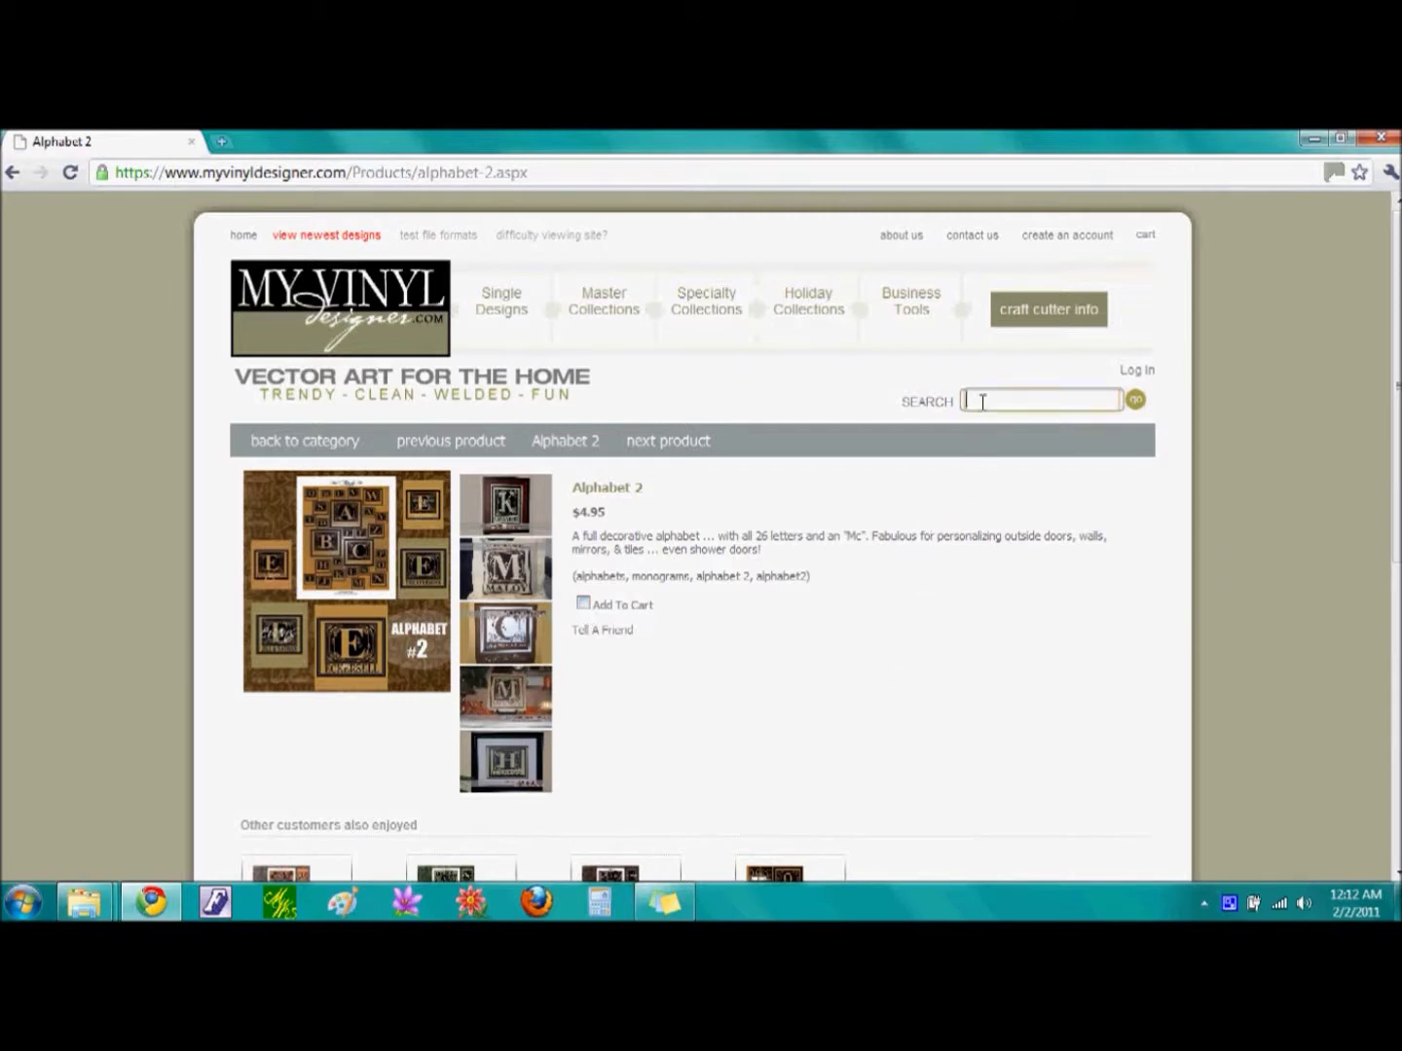
{"action": "type", "text": "alphabet 2"}
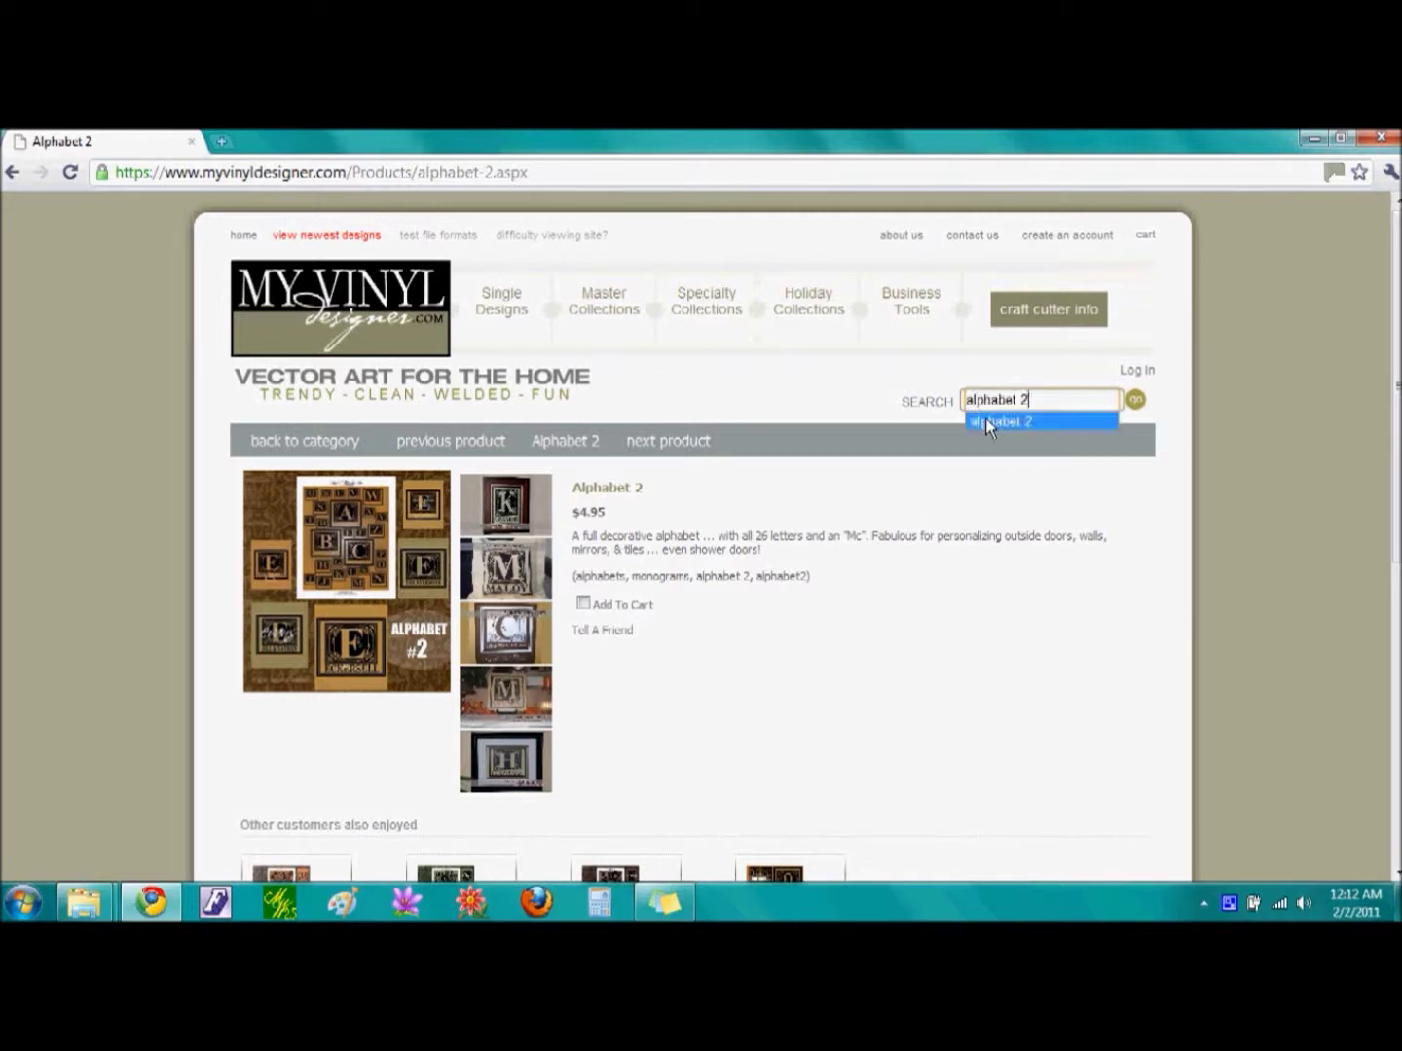
{"action": "left_click", "coordinate": [985, 421]}
{"action": "left_click", "coordinate": [1136, 400]}
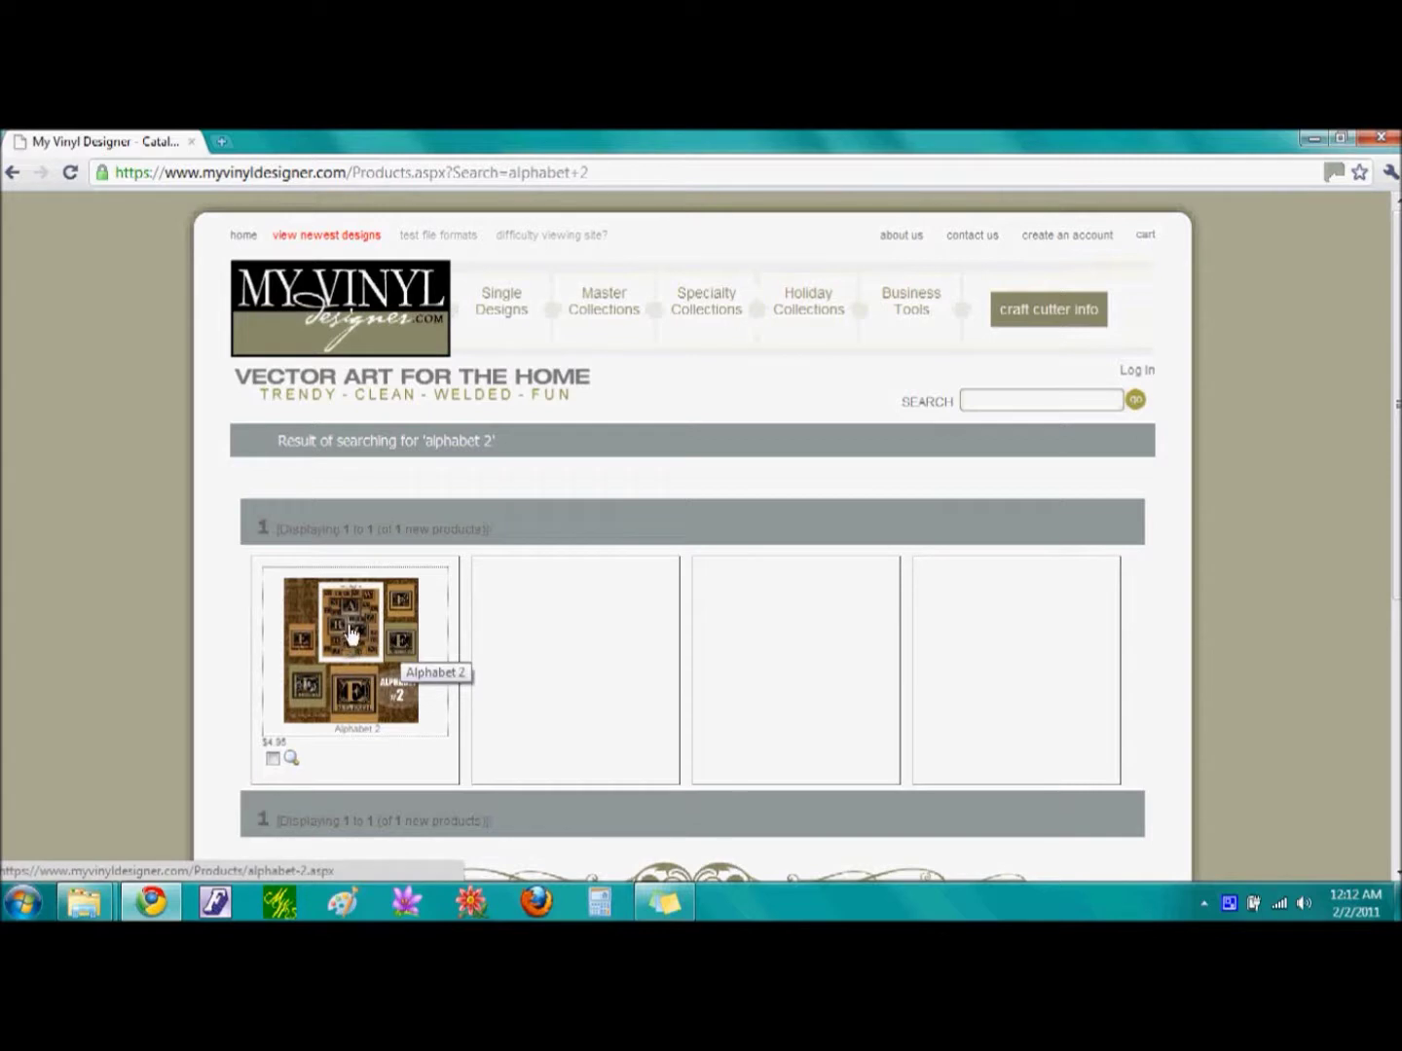
{"action": "left_click", "coordinate": [352, 632]}
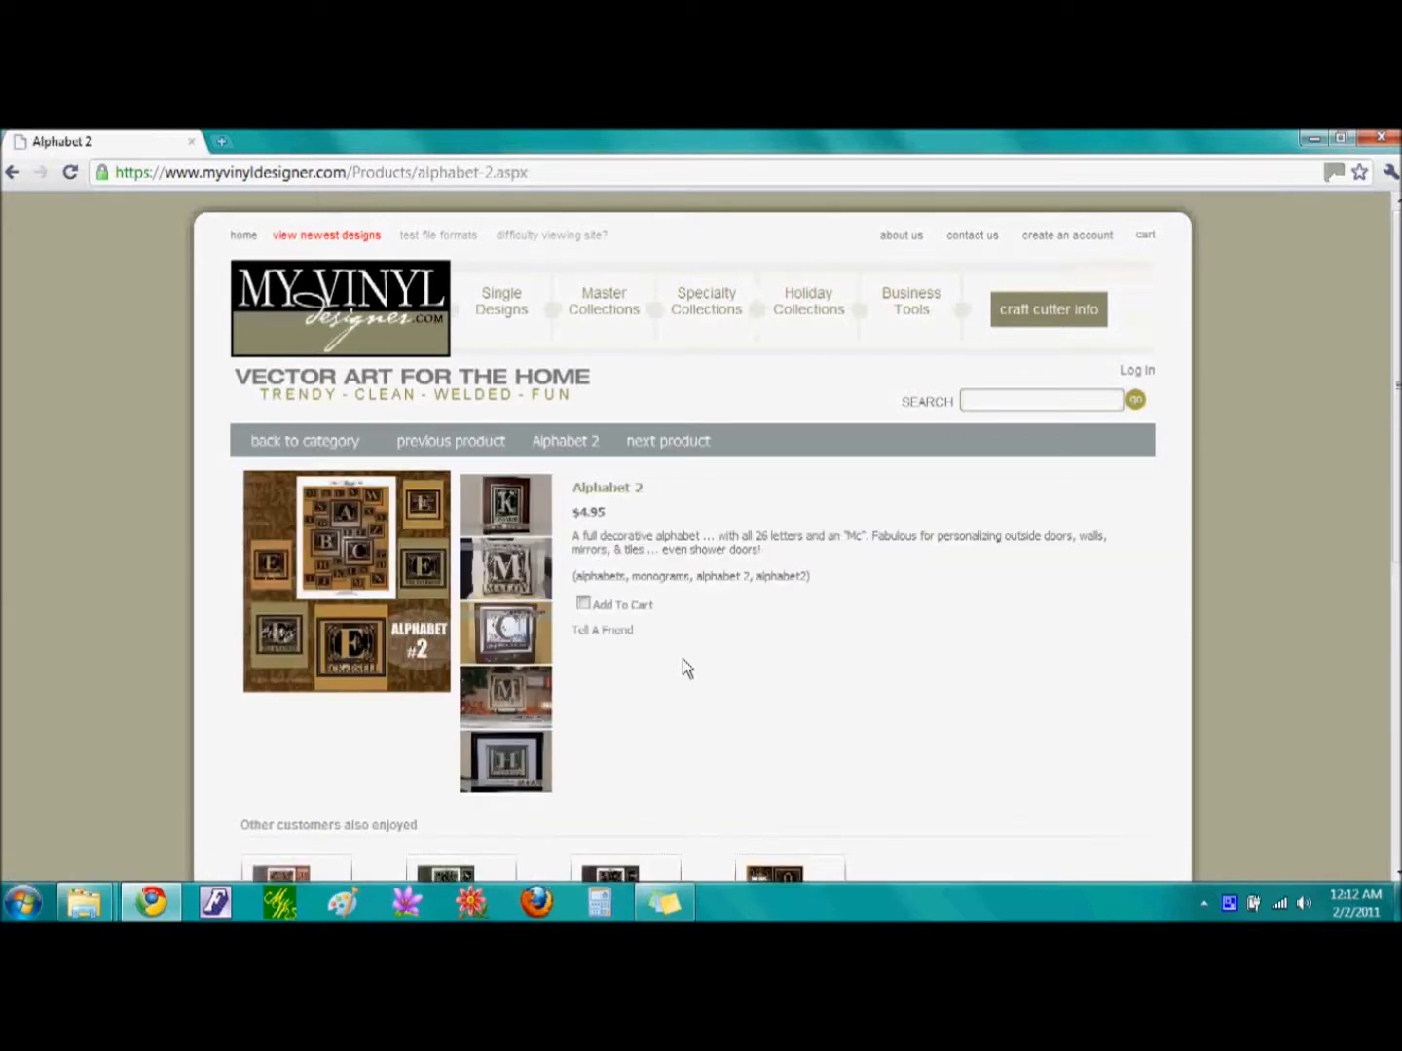
Step: Add the $4.95 Alphabet 2 design to the cart and view the cart
{"action": "left_click", "coordinate": [583, 604]}
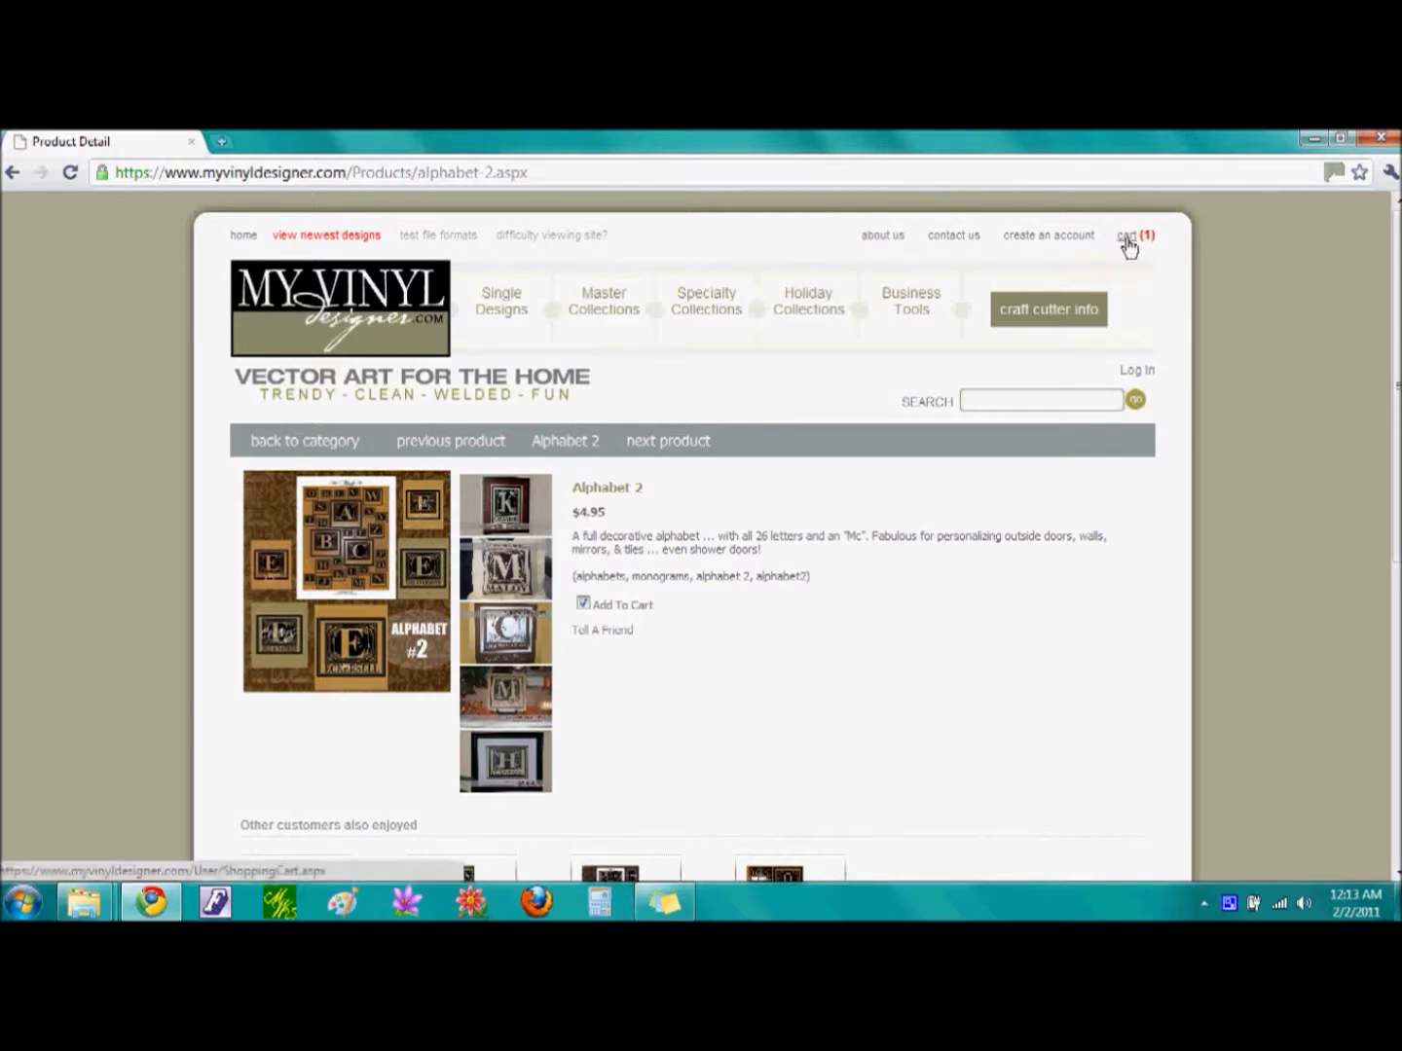
{"action": "left_click", "coordinate": [1127, 240]}
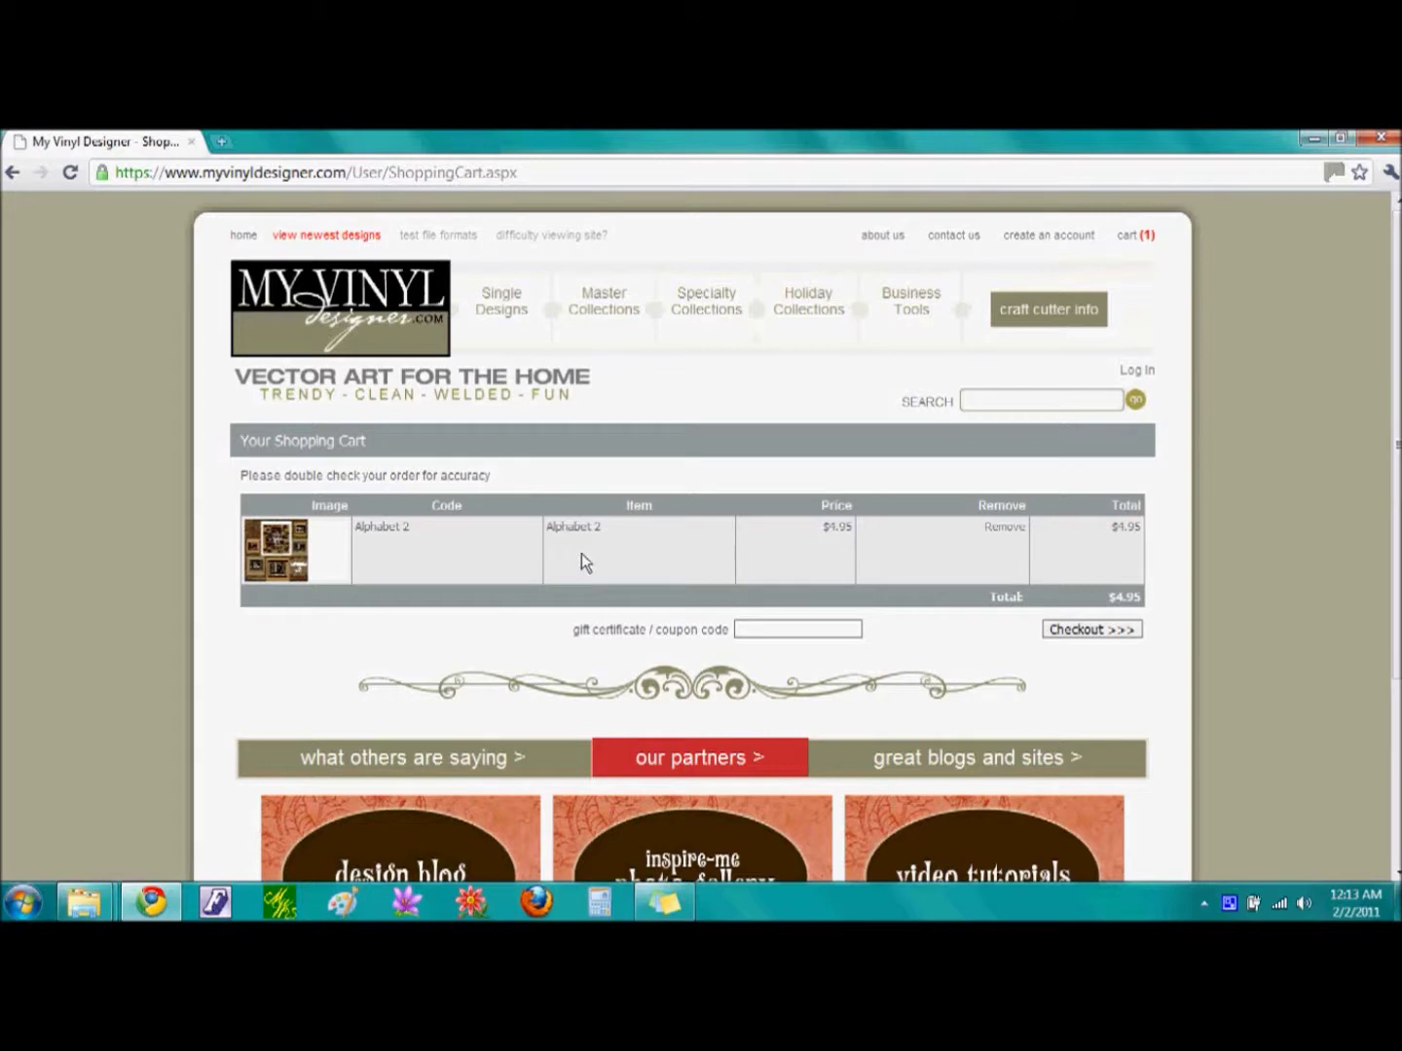
Step: Enter the coupon code from the autocomplete suggestion and proceed to checkout
{"action": "left_click", "coordinate": [761, 631]}
{"action": "type", "text": "hea"}
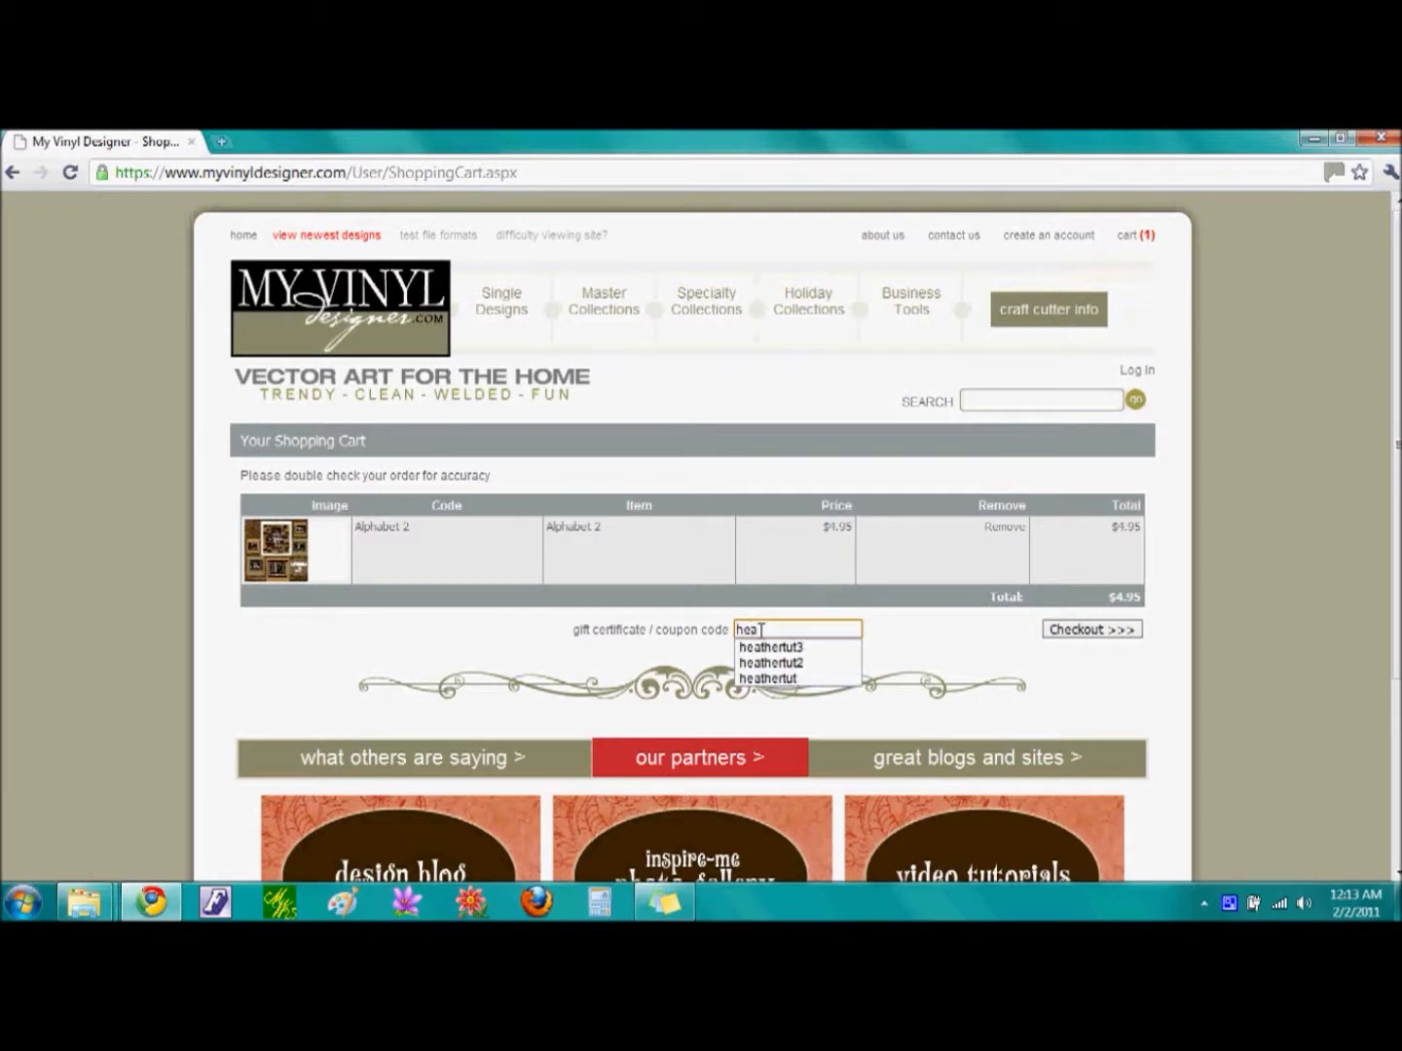
{"action": "key", "text": "Down"}
{"action": "key", "text": "Return"}
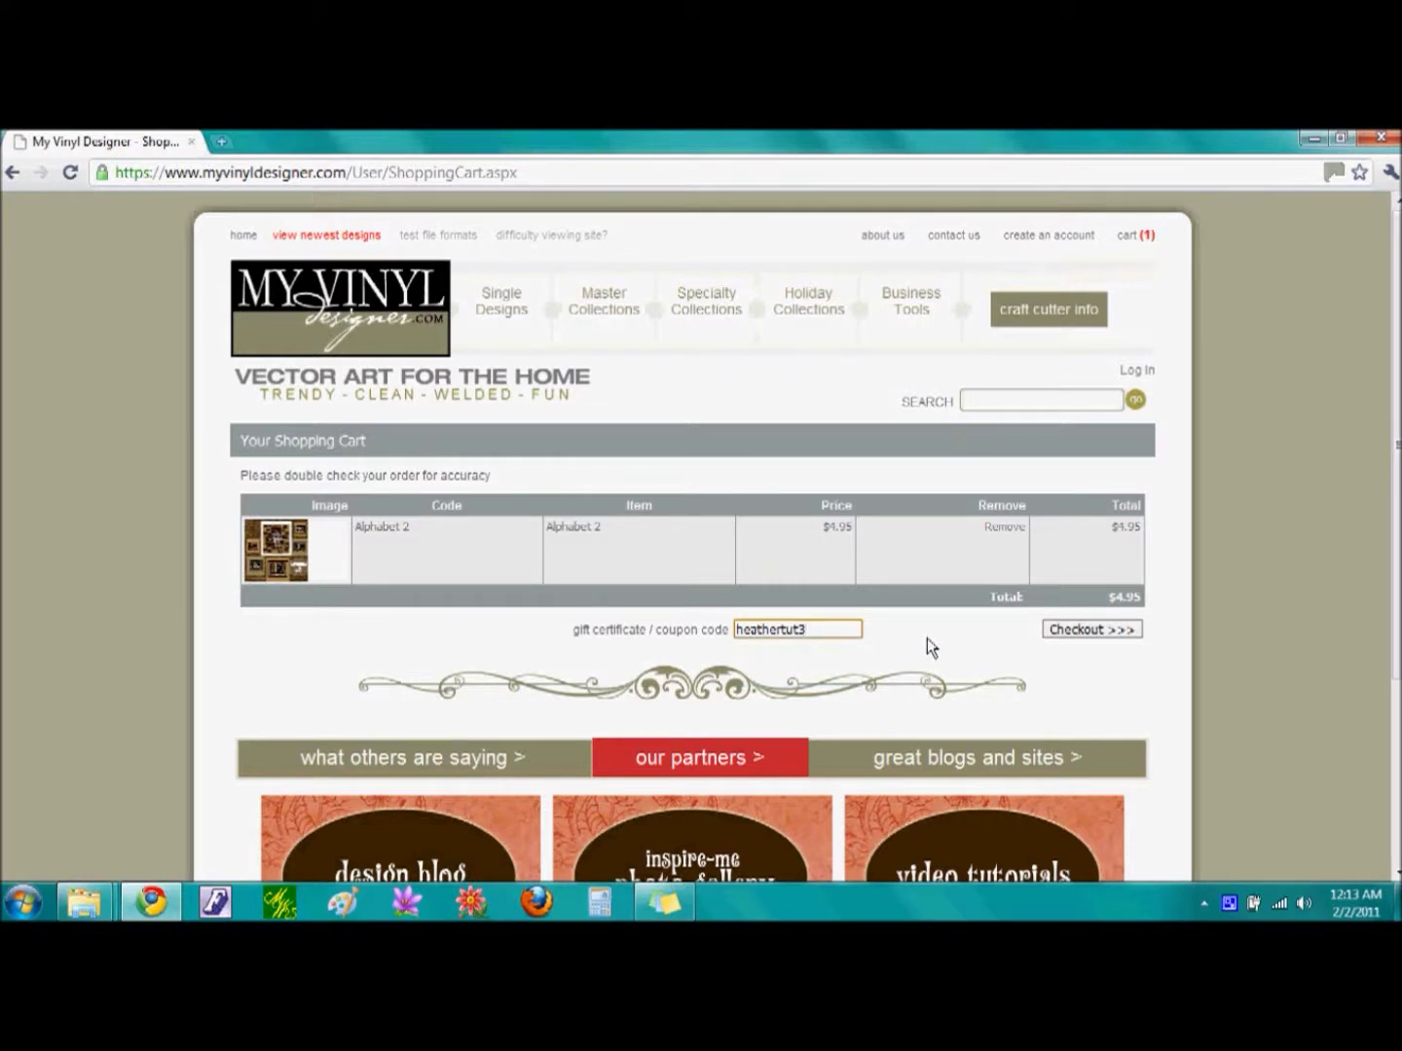
{"action": "left_click", "coordinate": [1105, 634]}
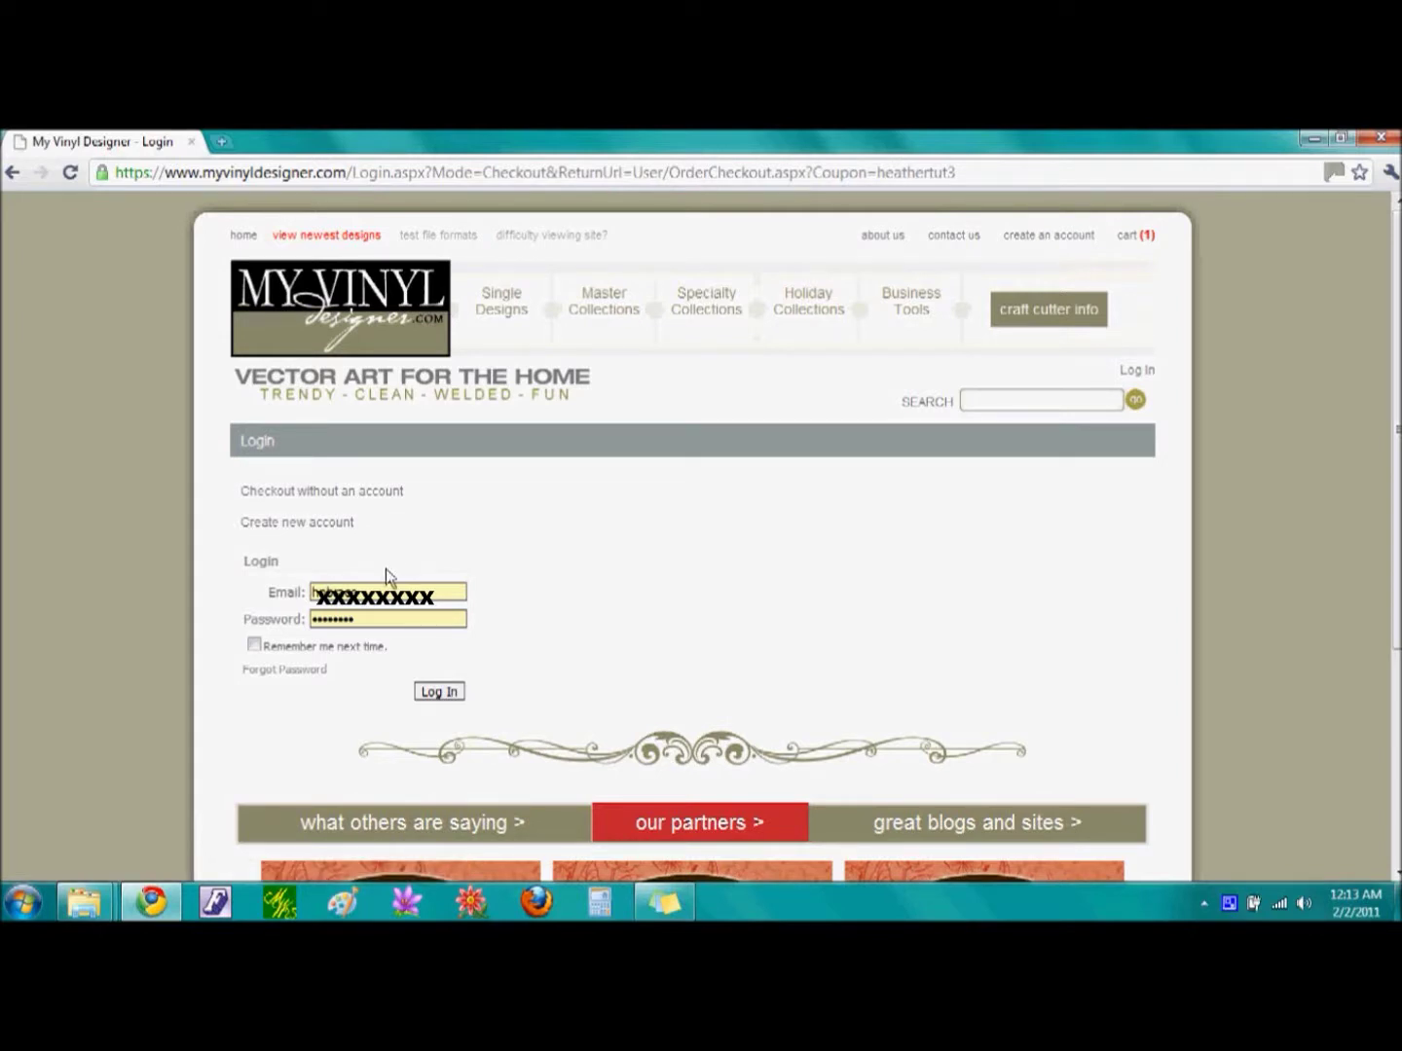
Step: Log in with the account email and password to continue checkout
{"action": "left_click", "coordinate": [440, 693]}
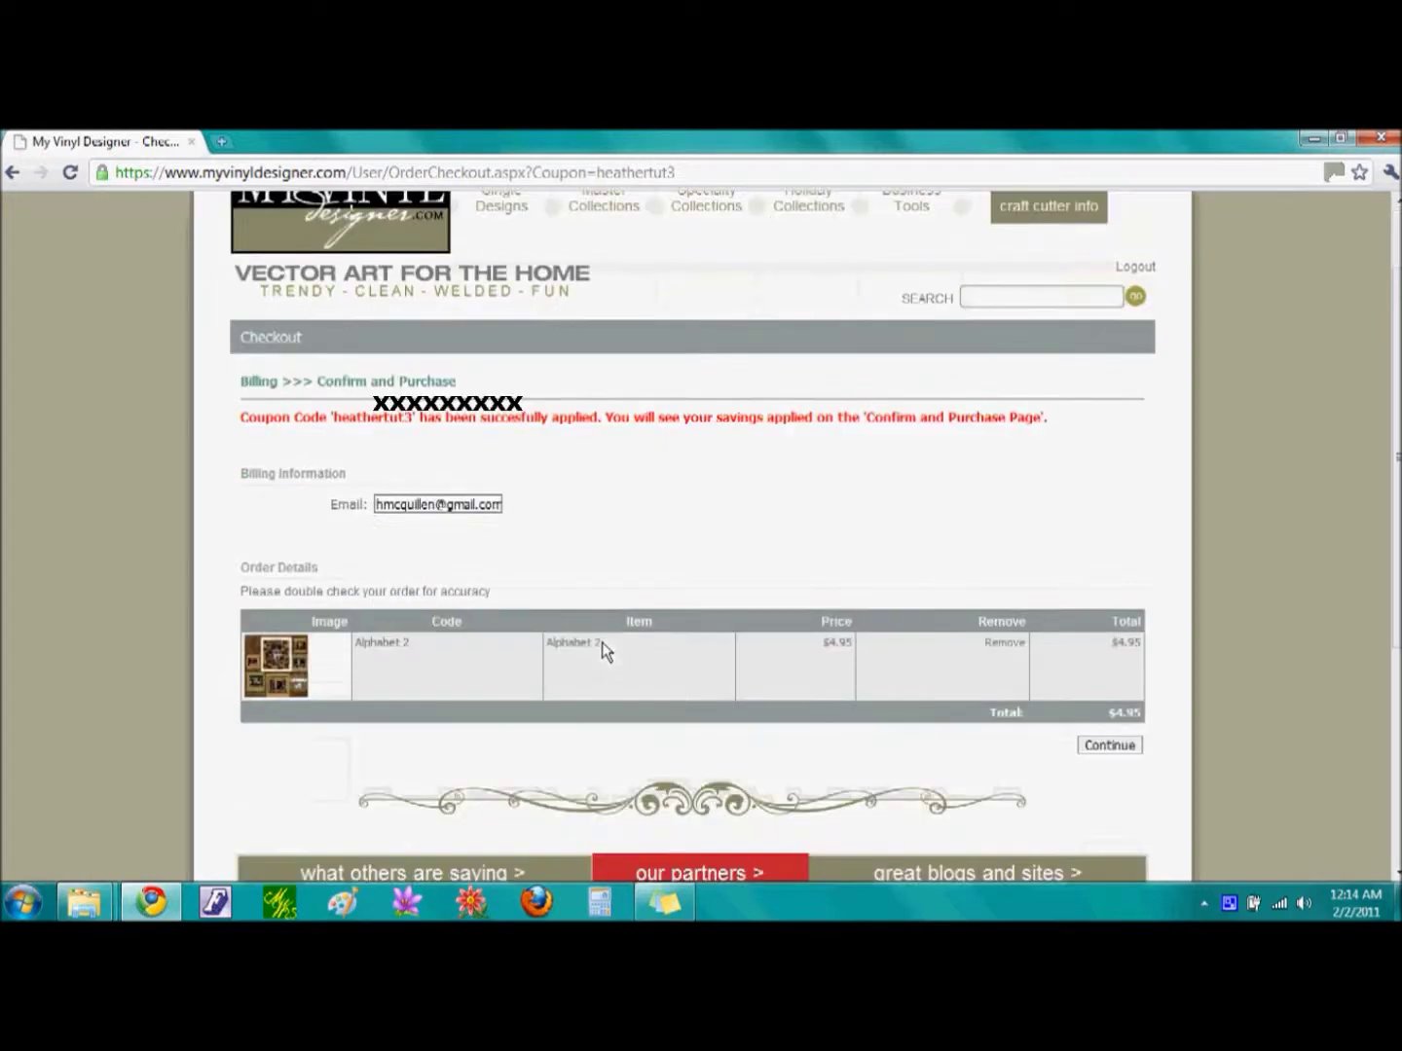
Step: Review the billing page with the coupon applied and continue to Confirm and Purchase
{"action": "scroll", "coordinate": [600, 651], "scroll_direction": "down", "scroll_amount": 2}
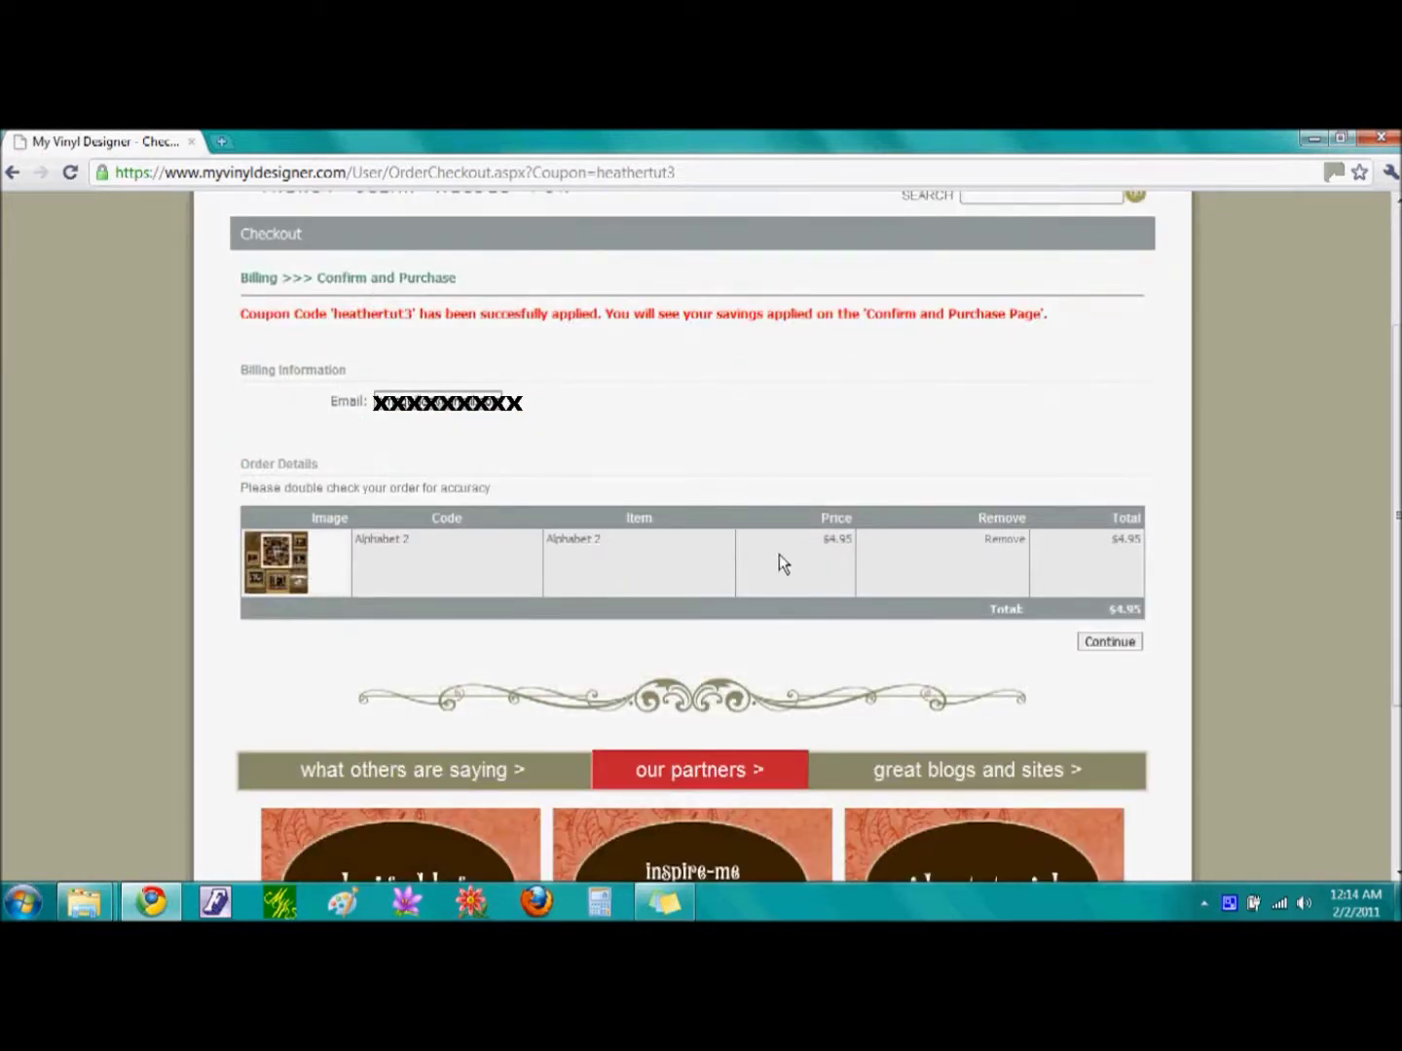
{"action": "left_click", "coordinate": [1109, 643]}
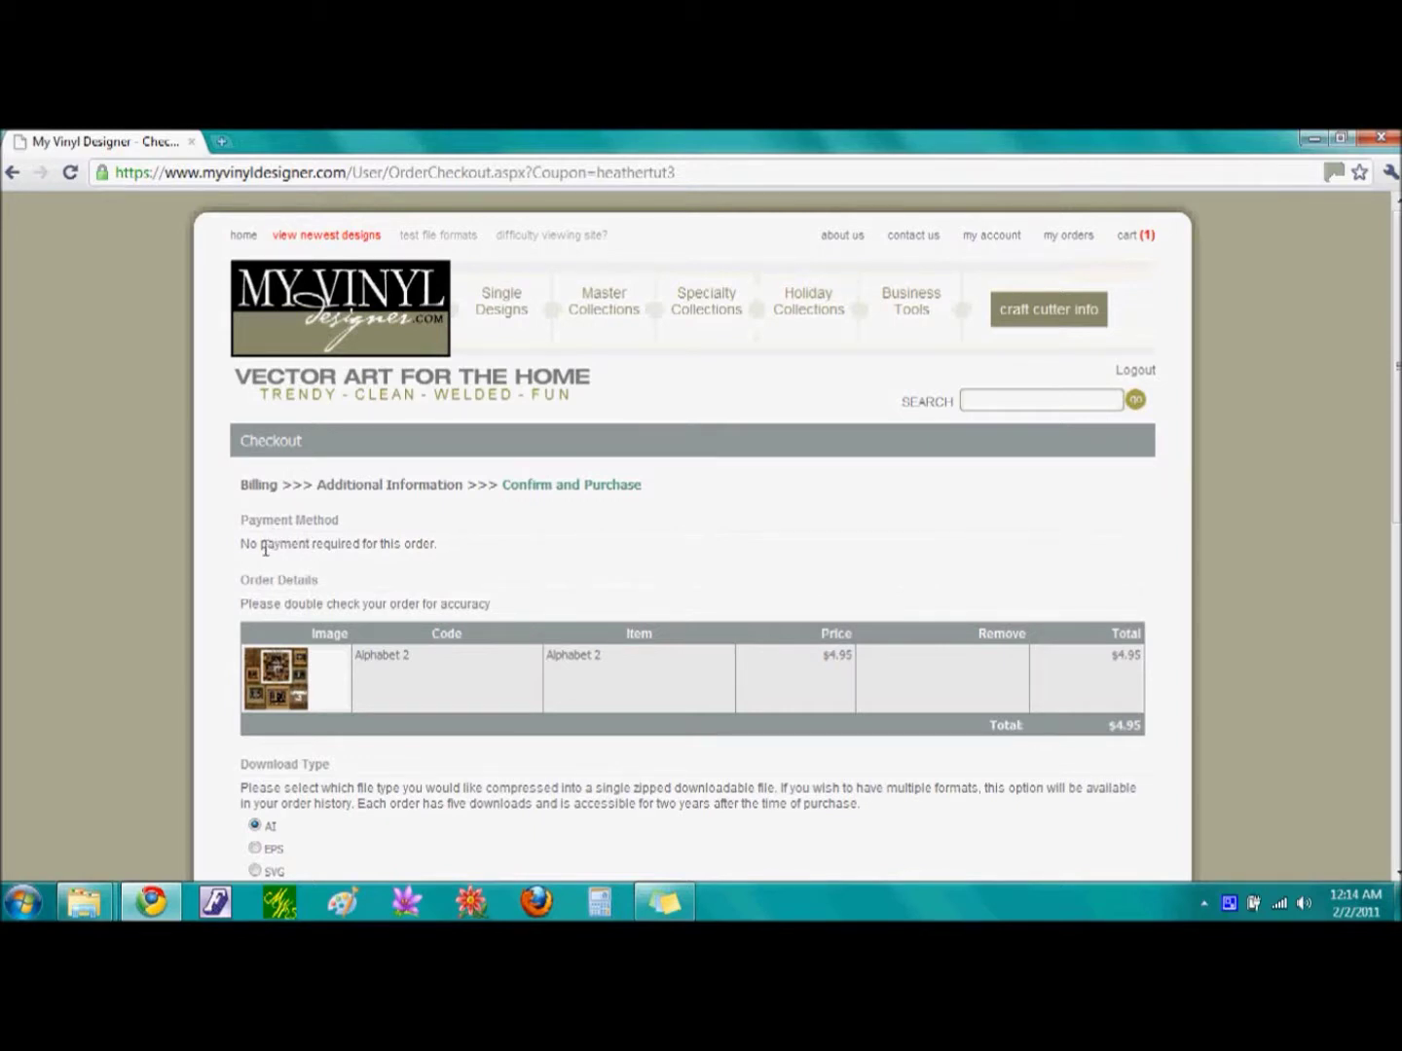
Step: Select SVG as the download type for the $0.00 Alphabet 2 order
{"action": "scroll", "coordinate": [266, 548], "scroll_direction": "down", "scroll_amount": 1}
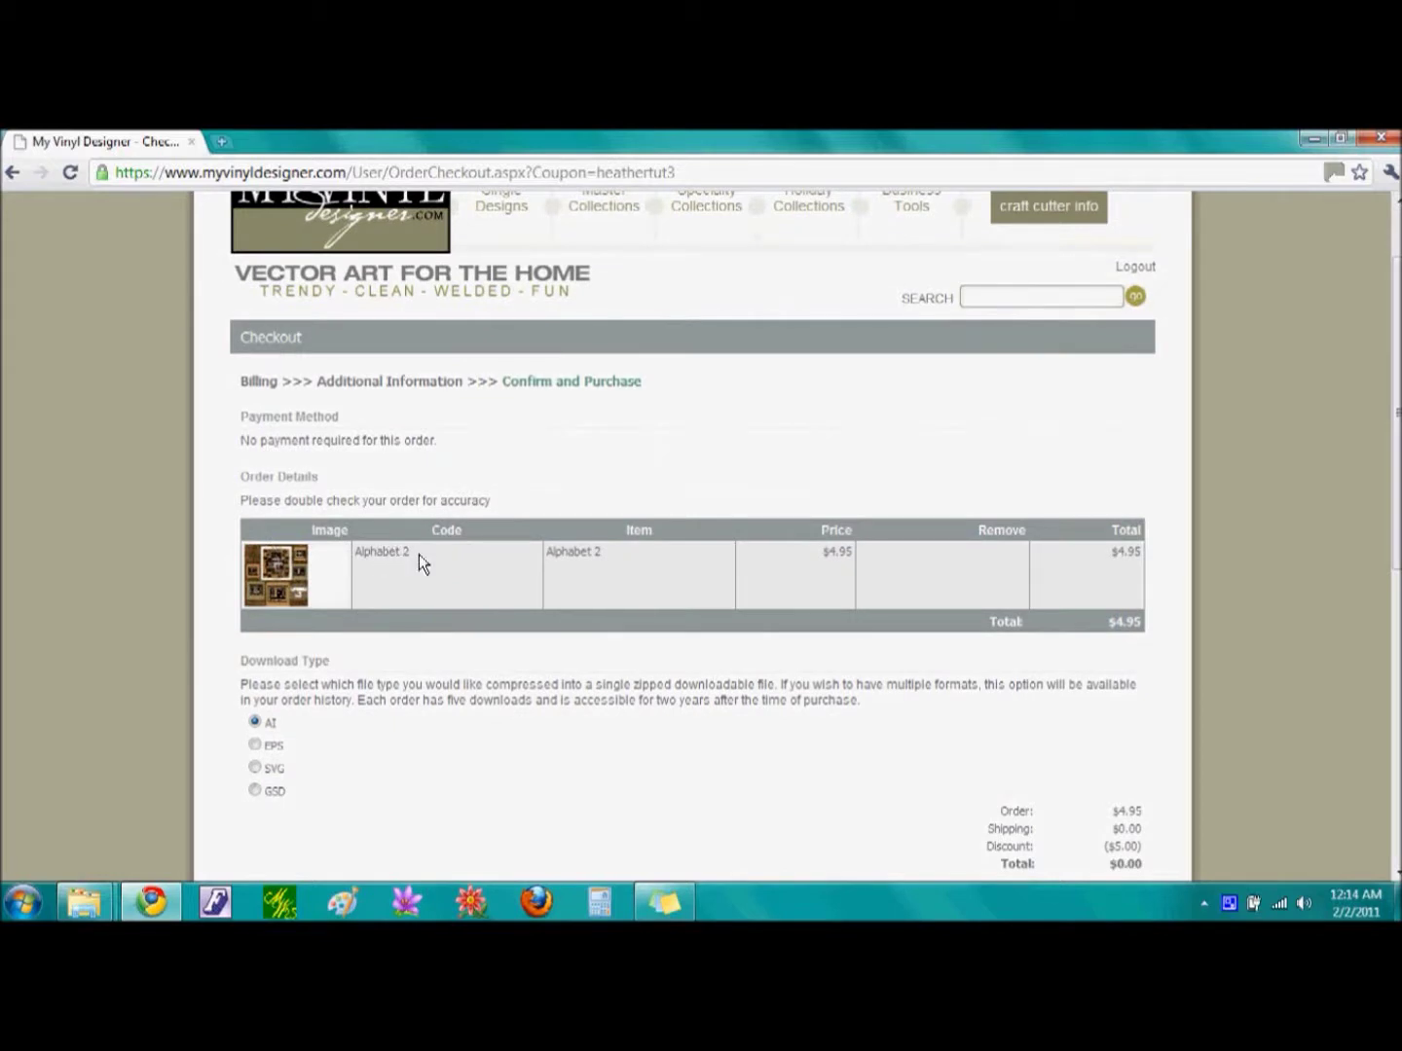
{"action": "scroll", "coordinate": [418, 554], "scroll_direction": "down", "scroll_amount": 1}
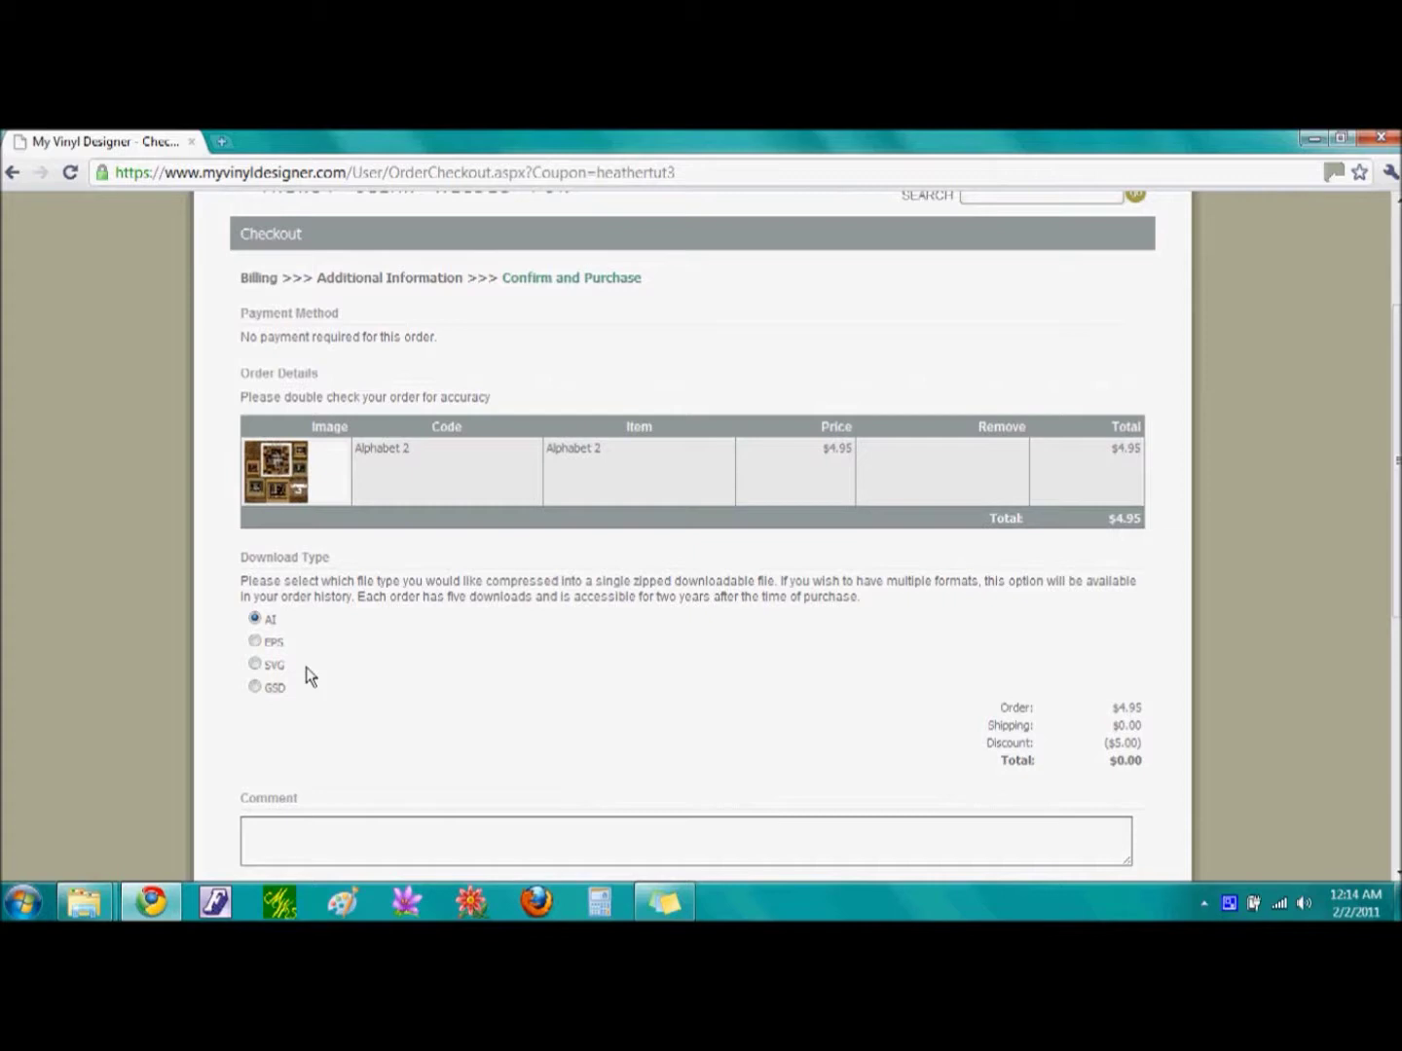
{"action": "left_click", "coordinate": [255, 666]}
{"action": "scroll", "coordinate": [792, 678], "scroll_direction": "down", "scroll_amount": 2}
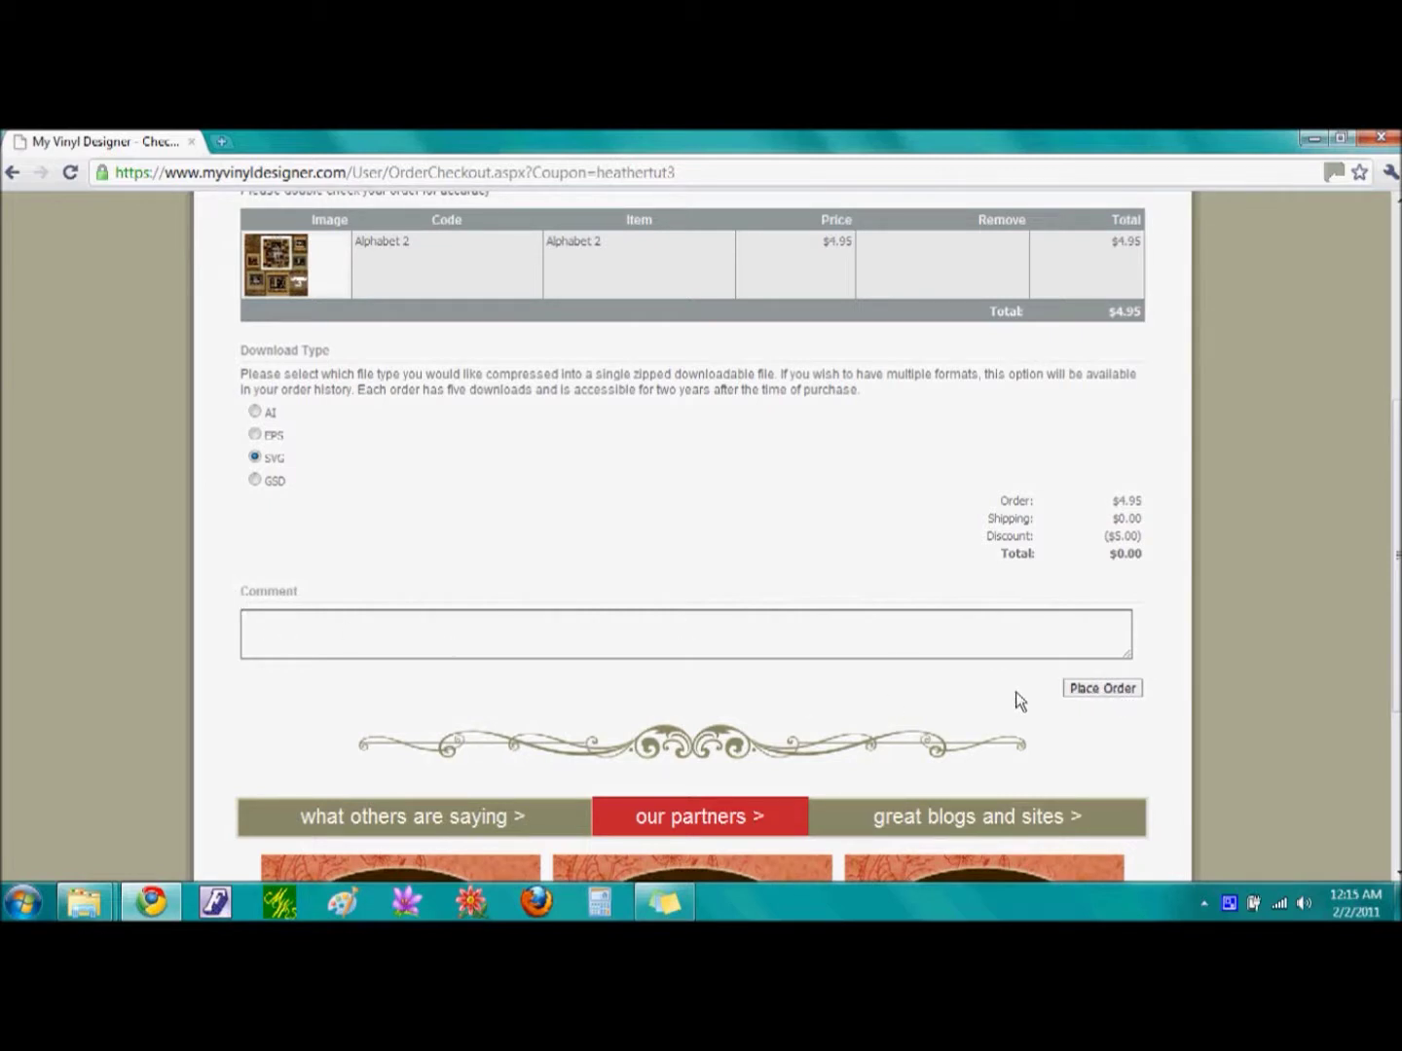
Step: Place the Alphabet 2 order and bring up options for the SVG download link on the receipt
{"action": "left_click", "coordinate": [1101, 688]}
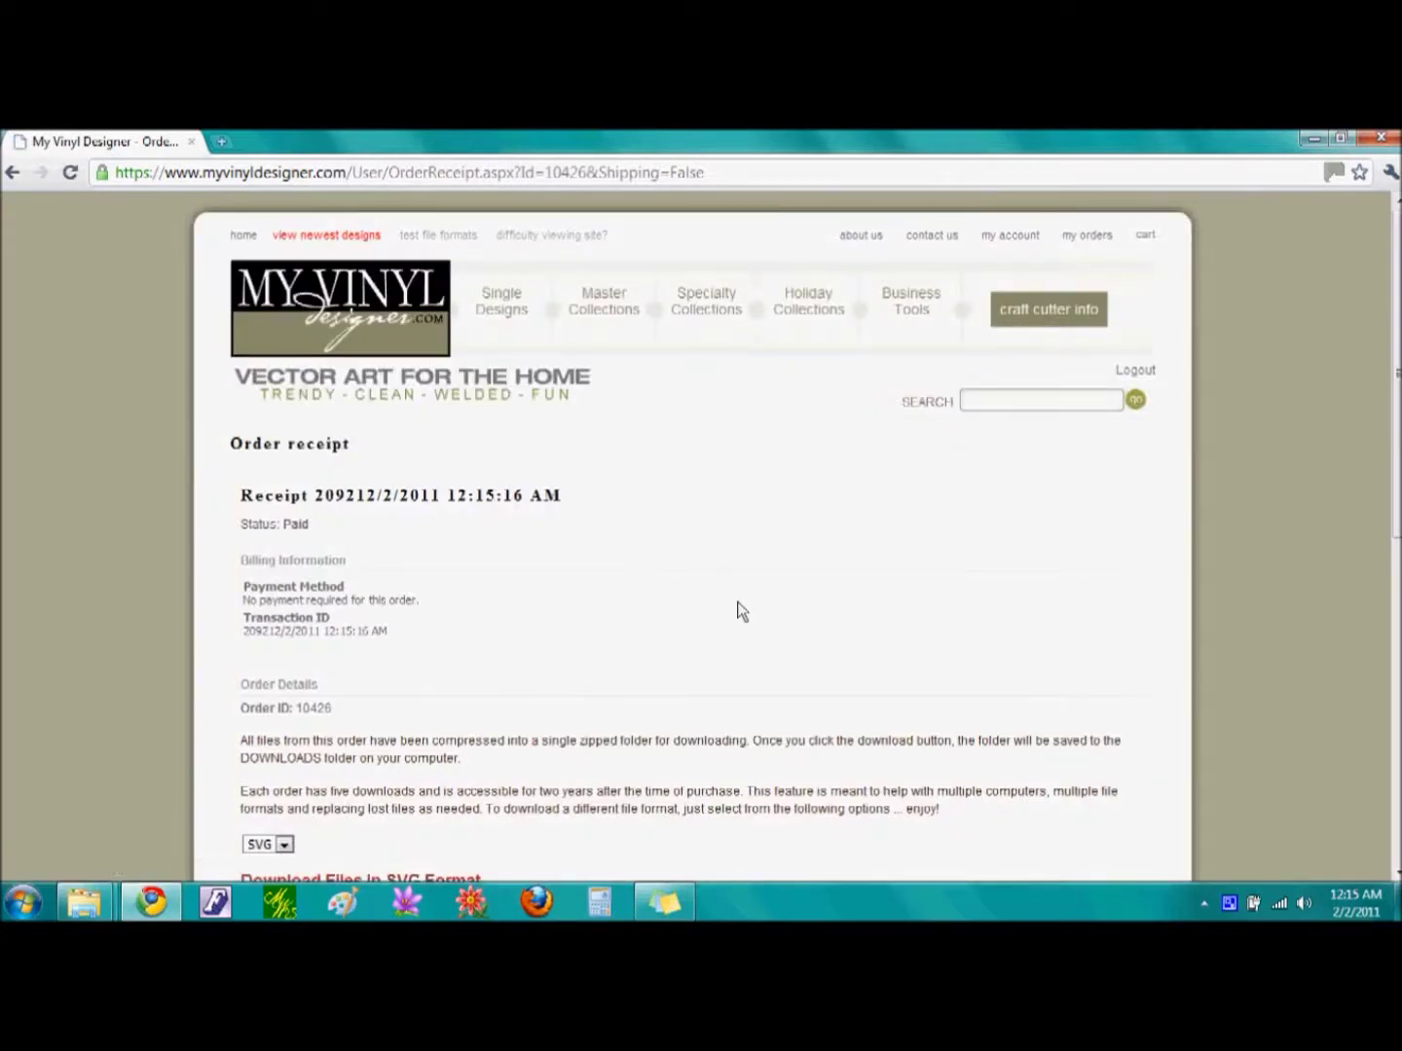
{"action": "scroll", "coordinate": [738, 611], "scroll_direction": "down", "scroll_amount": 3}
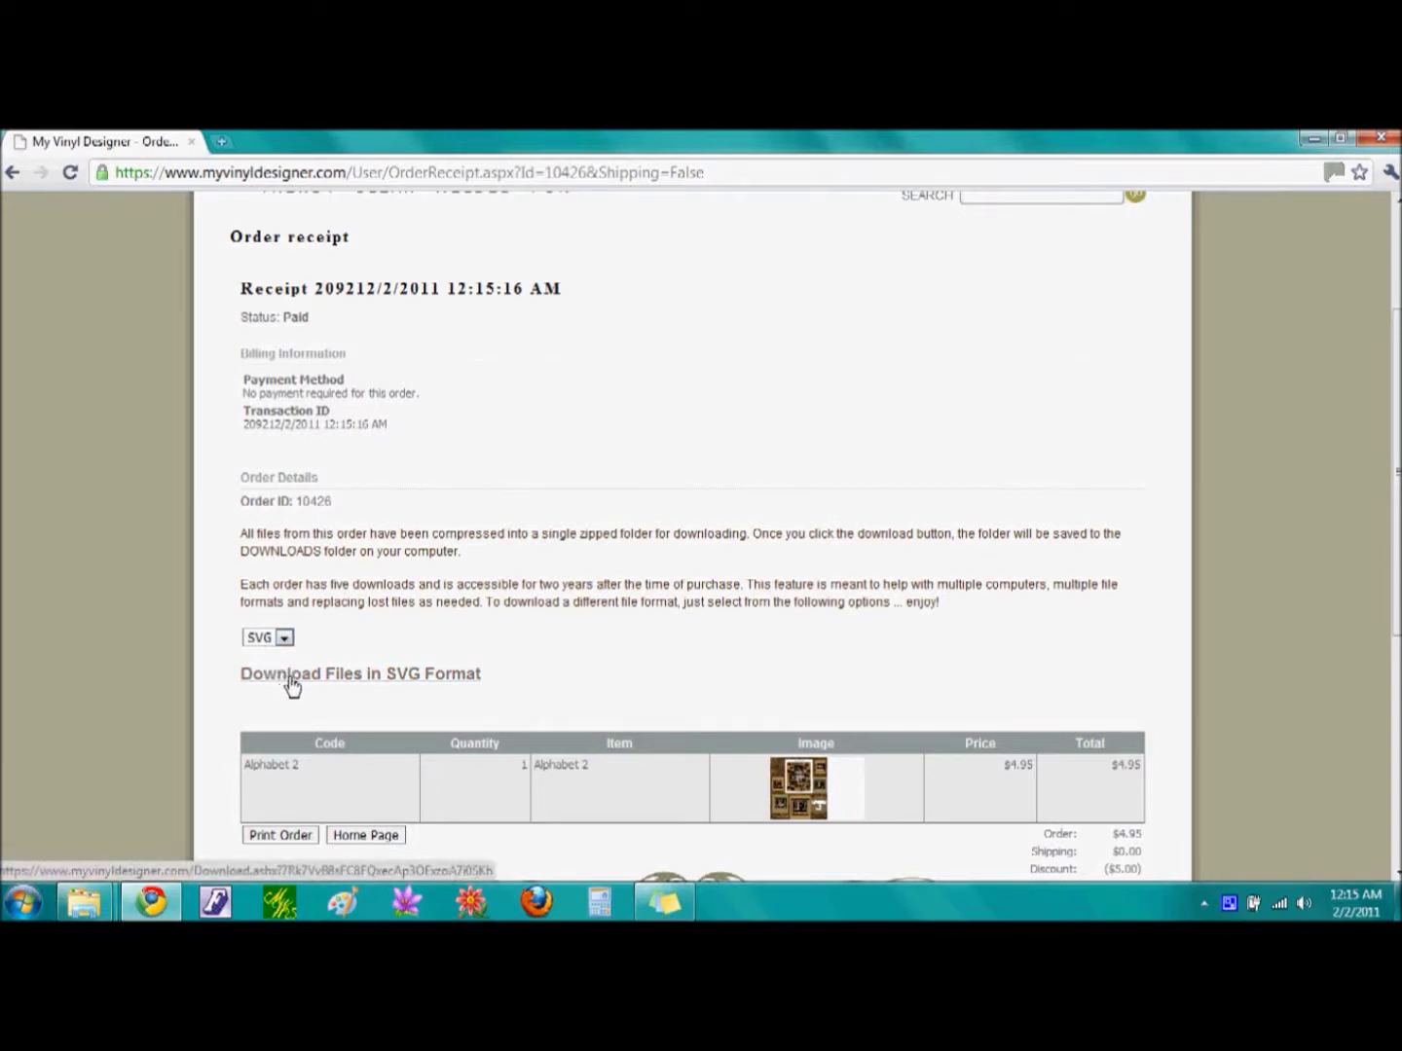
{"action": "right_click", "coordinate": [358, 681]}
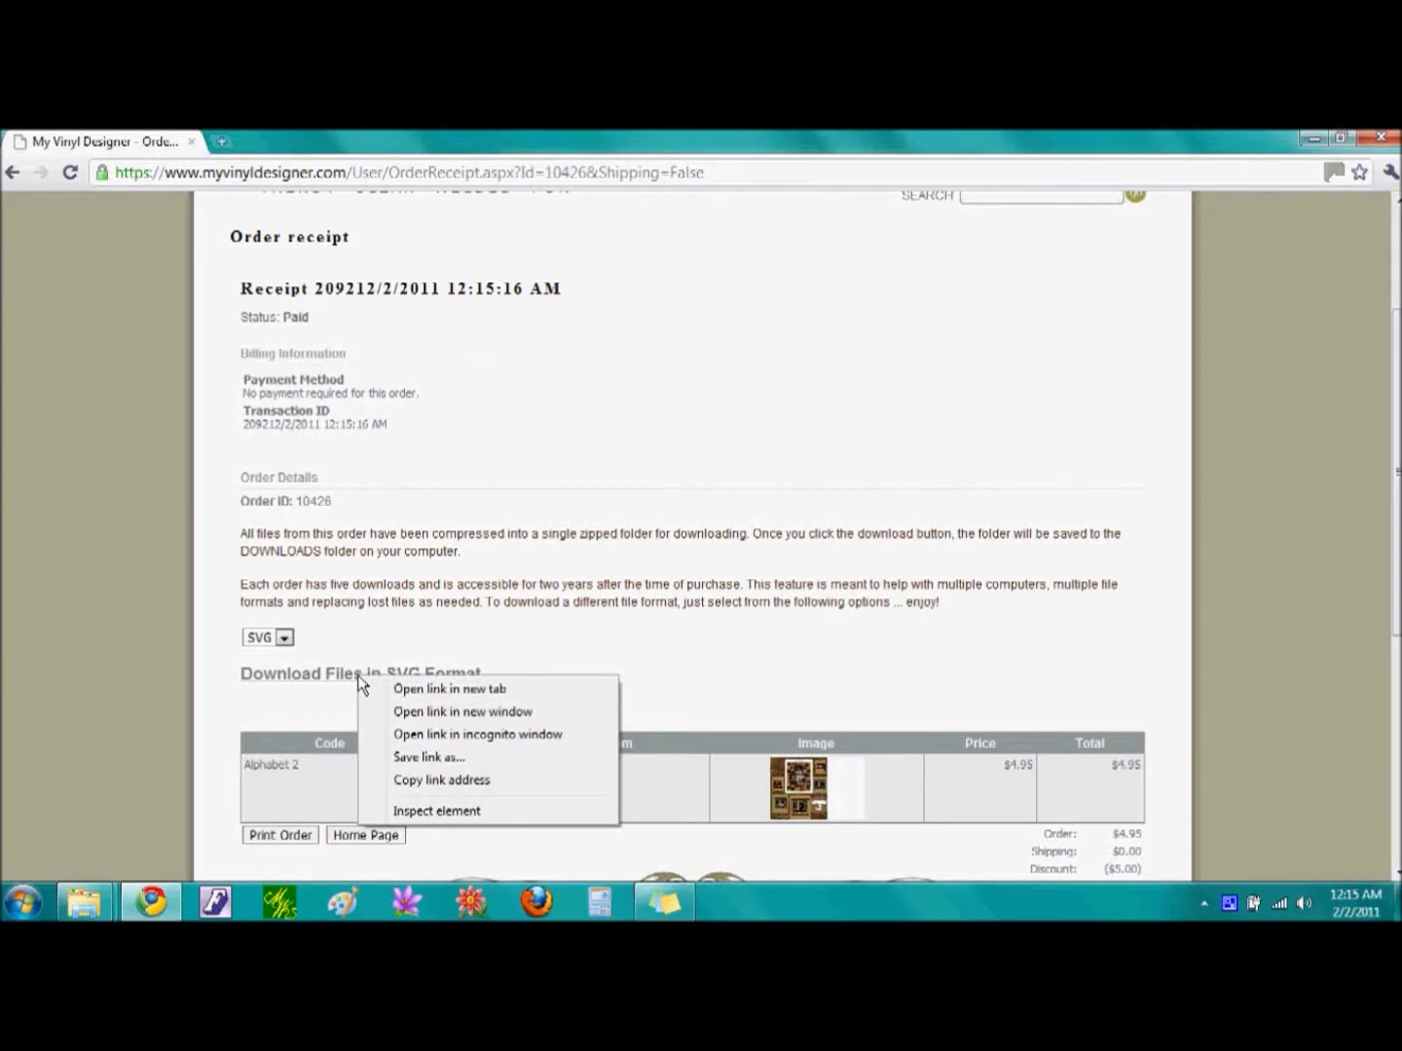
Step: Save the archive-2011-Feb-02 SVG zip into Documents > Expealidocious > Vinyl
{"action": "left_click", "coordinate": [434, 761]}
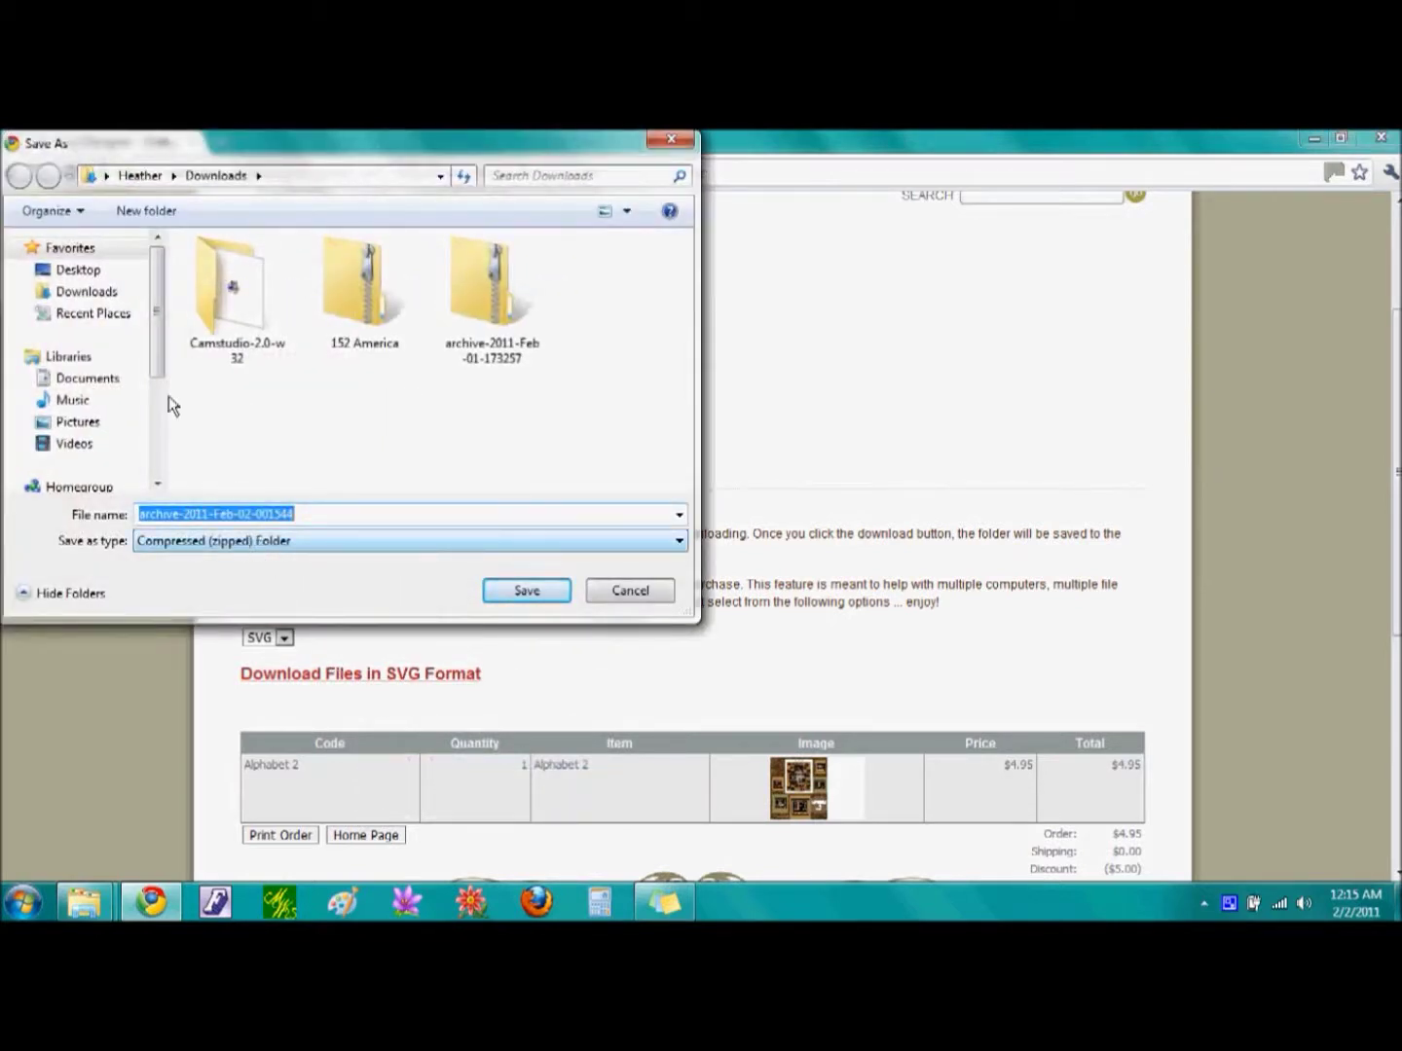
{"action": "left_click", "coordinate": [107, 385]}
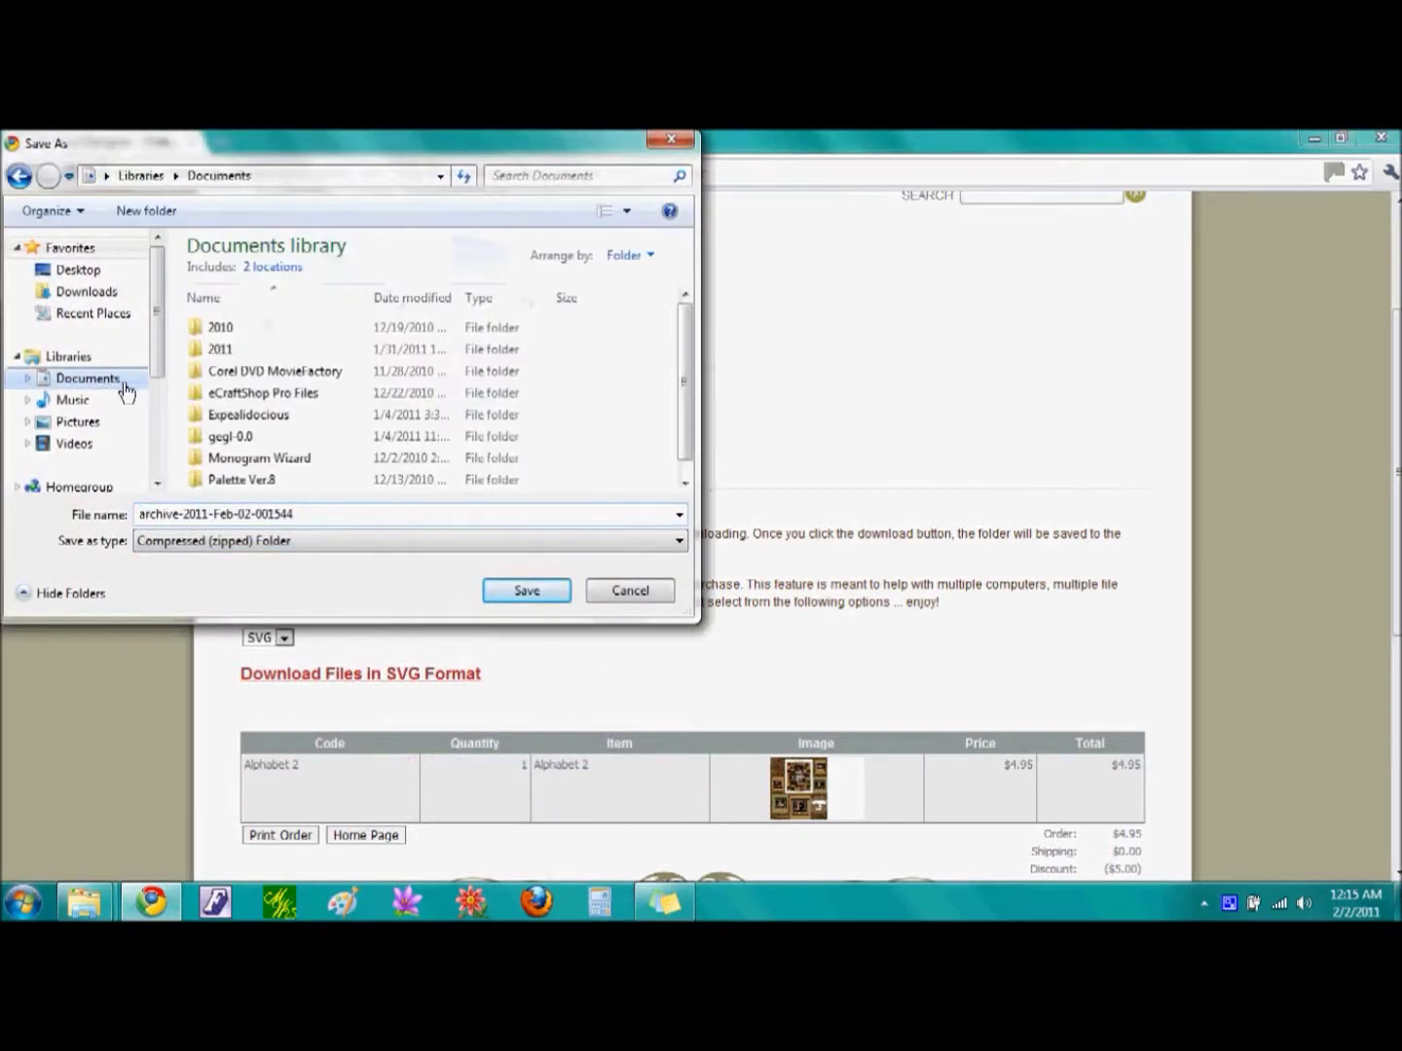
{"action": "double_click", "coordinate": [247, 415]}
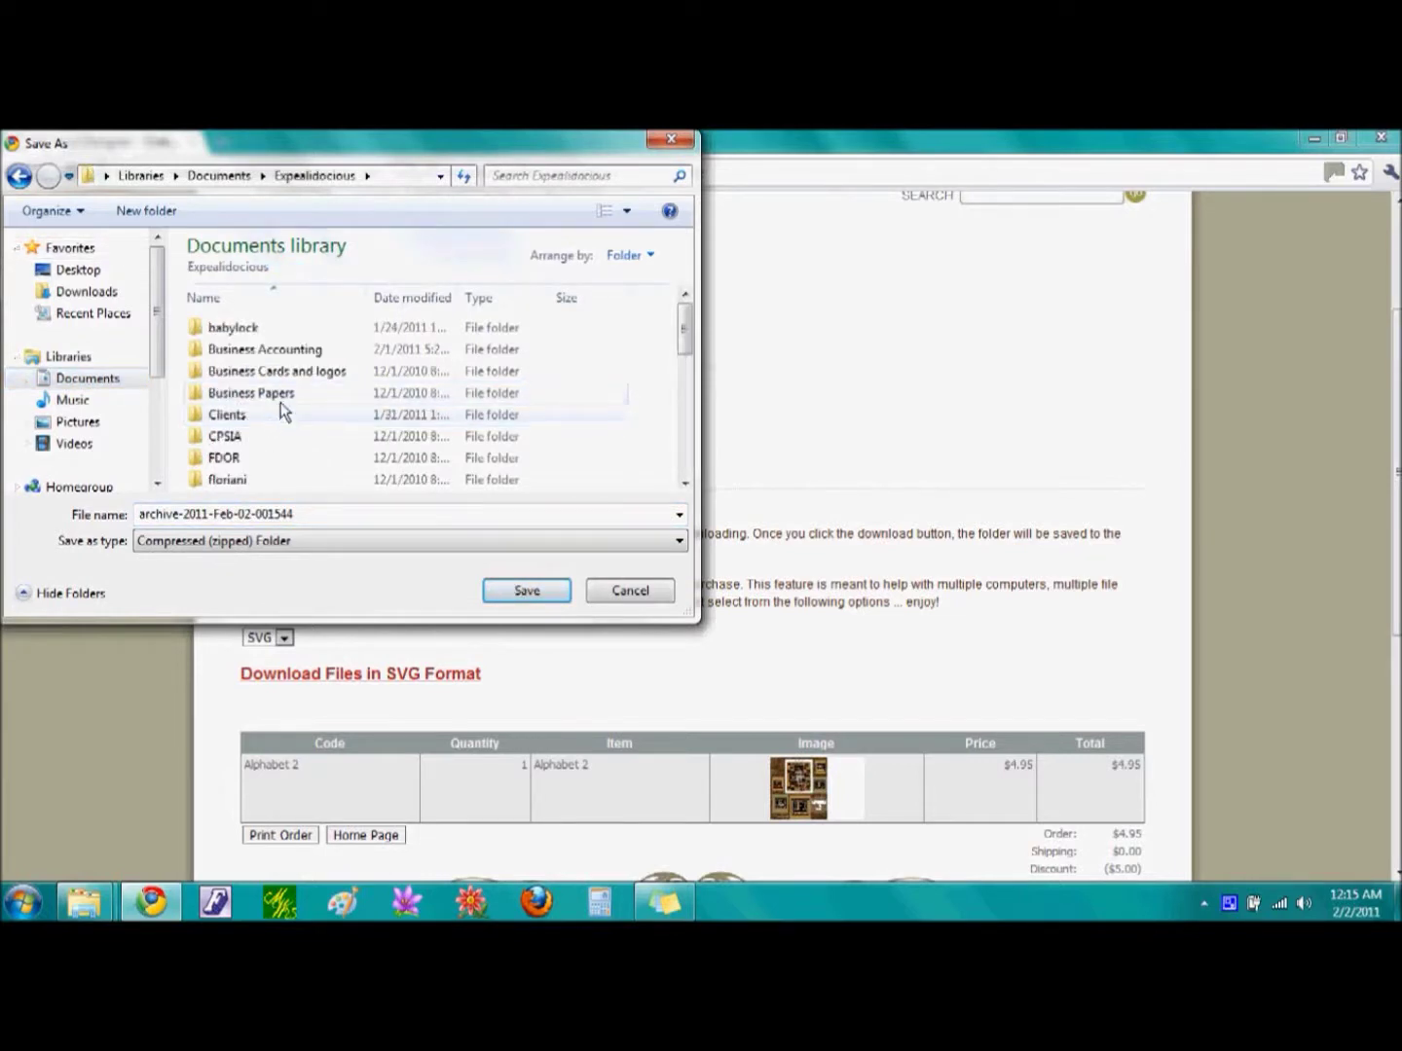
{"action": "scroll", "coordinate": [283, 411], "scroll_direction": "down", "scroll_amount": 2}
{"action": "scroll", "coordinate": [280, 403], "scroll_direction": "down", "scroll_amount": 1}
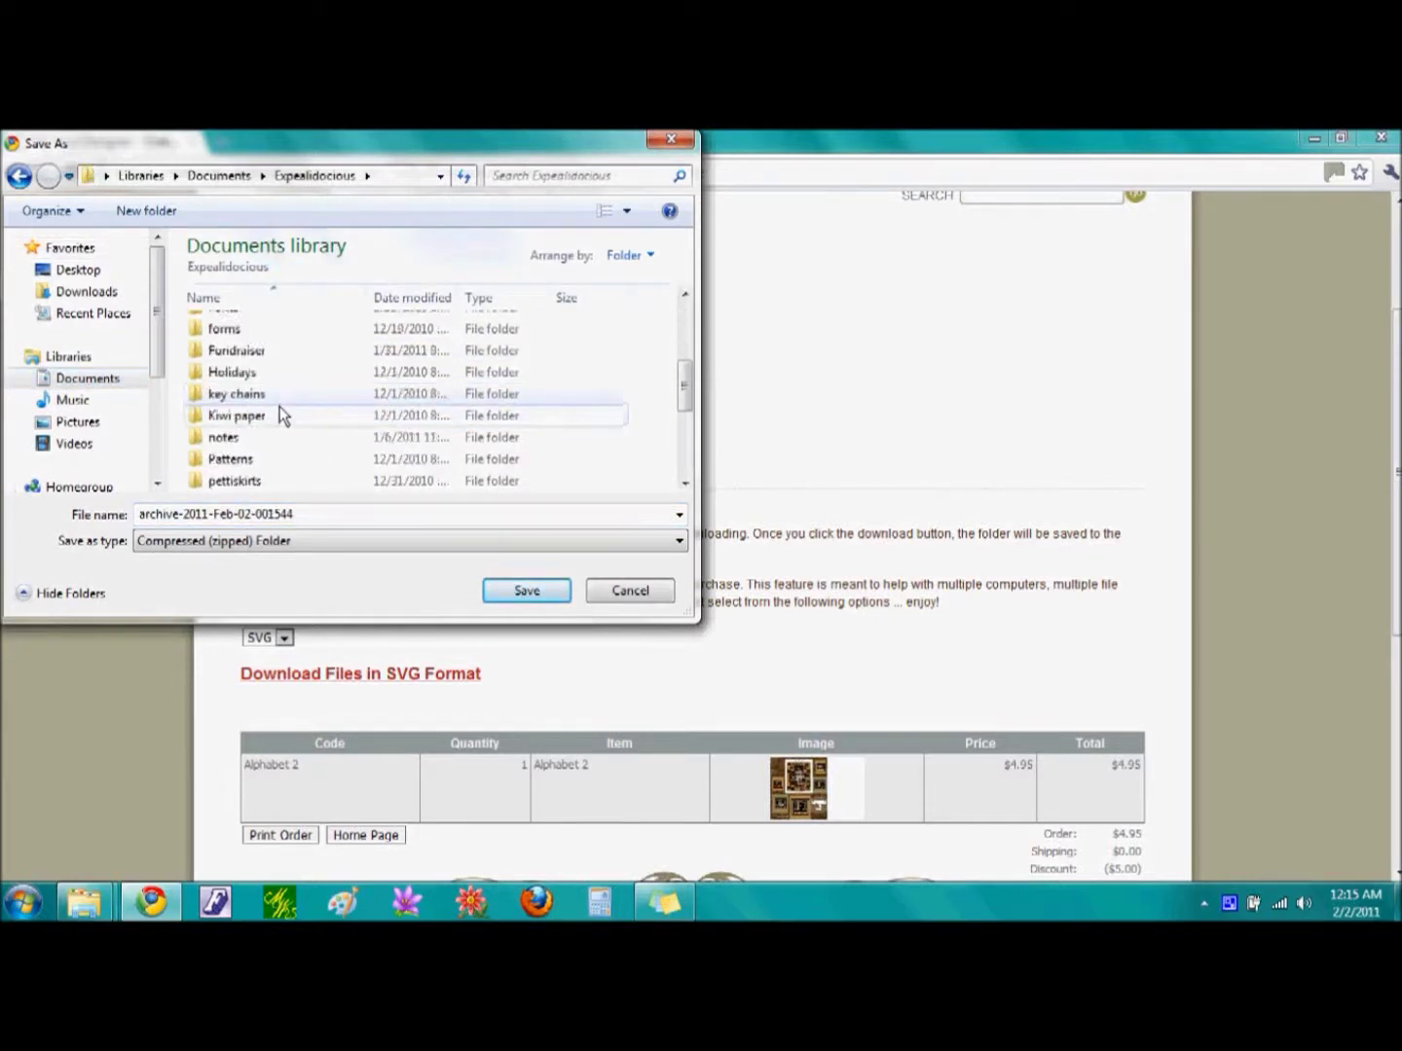
{"action": "scroll", "coordinate": [280, 409], "scroll_direction": "down", "scroll_amount": 2}
{"action": "double_click", "coordinate": [256, 480]}
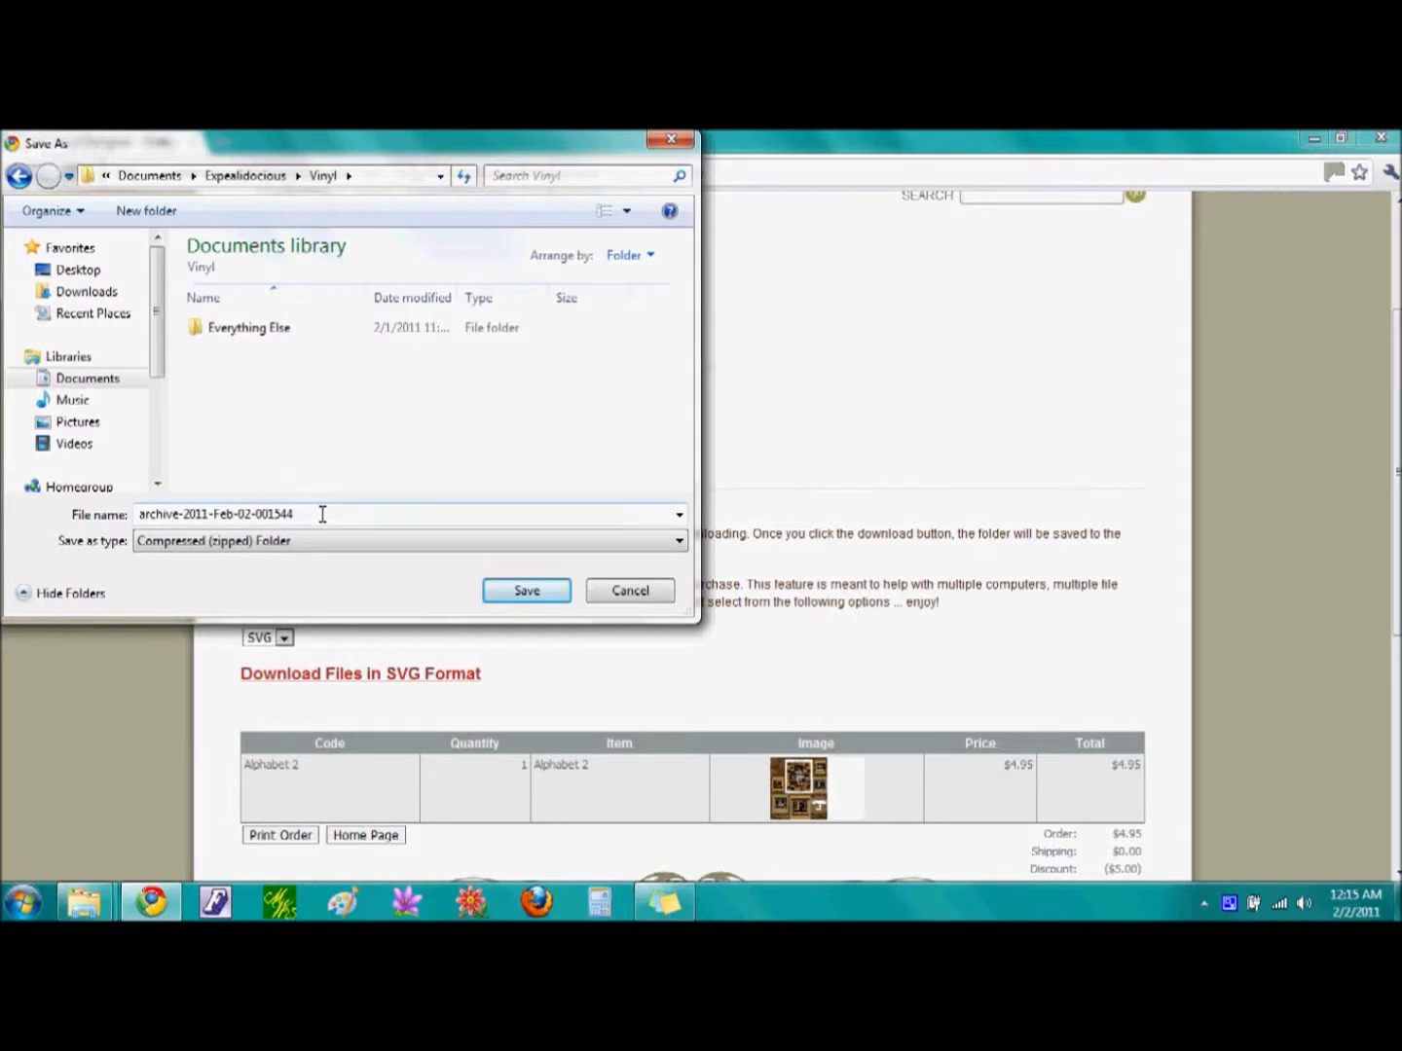
{"action": "left_click", "coordinate": [515, 593]}
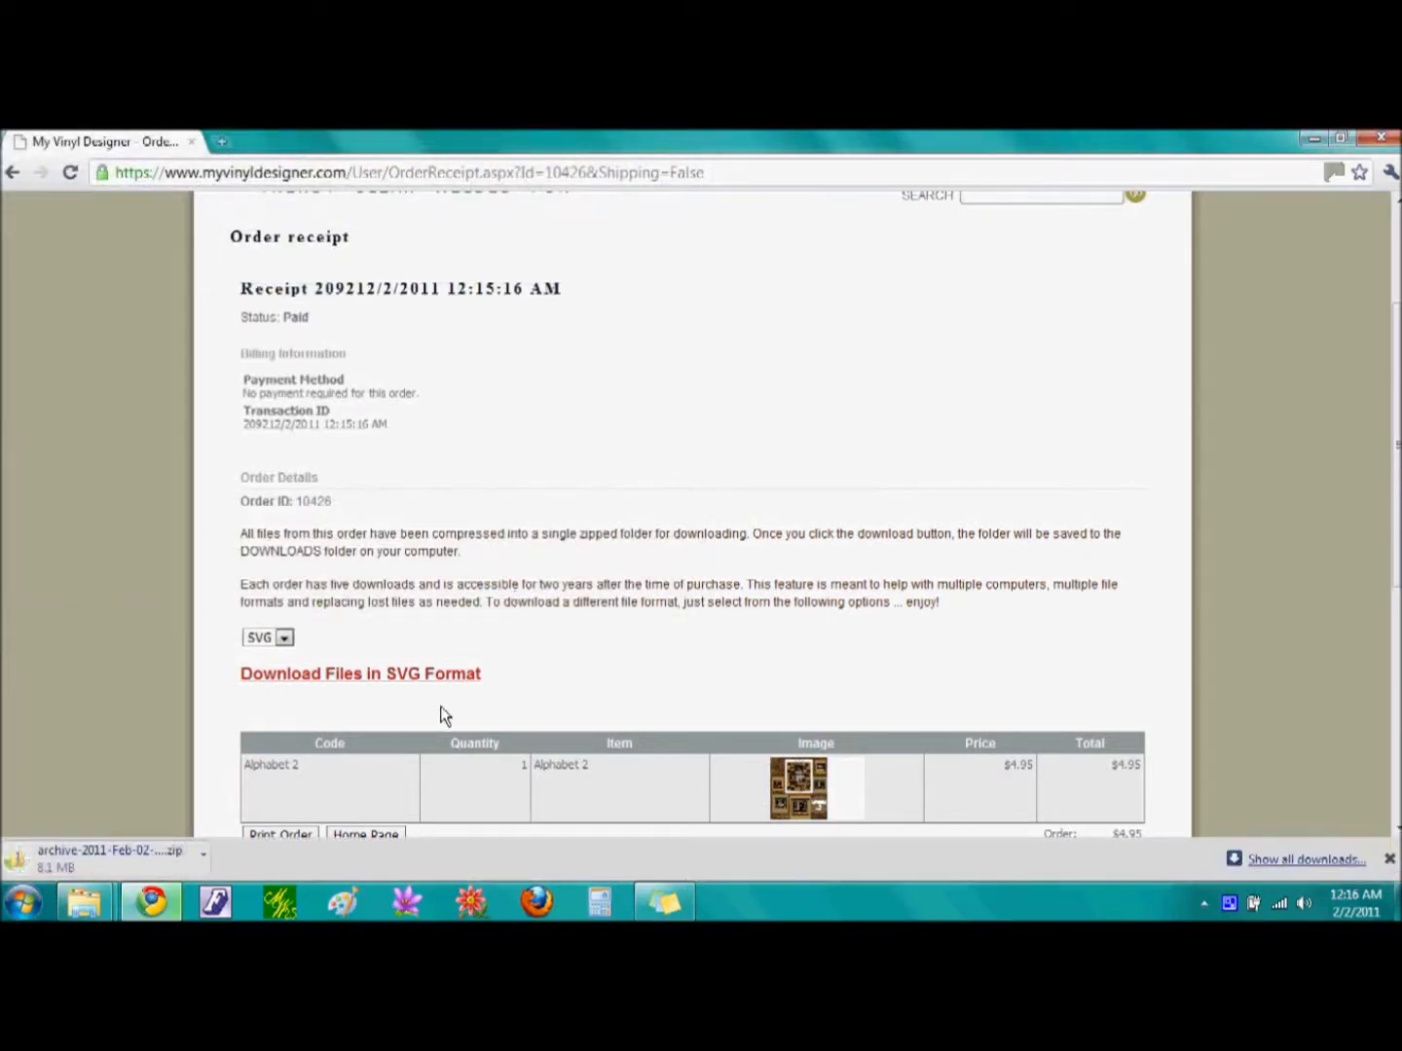
Step: Switch to the Windows Explorer window showing Expealidocious > Clients > Templates (47 items)
{"action": "scroll", "coordinate": [548, 667], "scroll_direction": "down", "scroll_amount": 1}
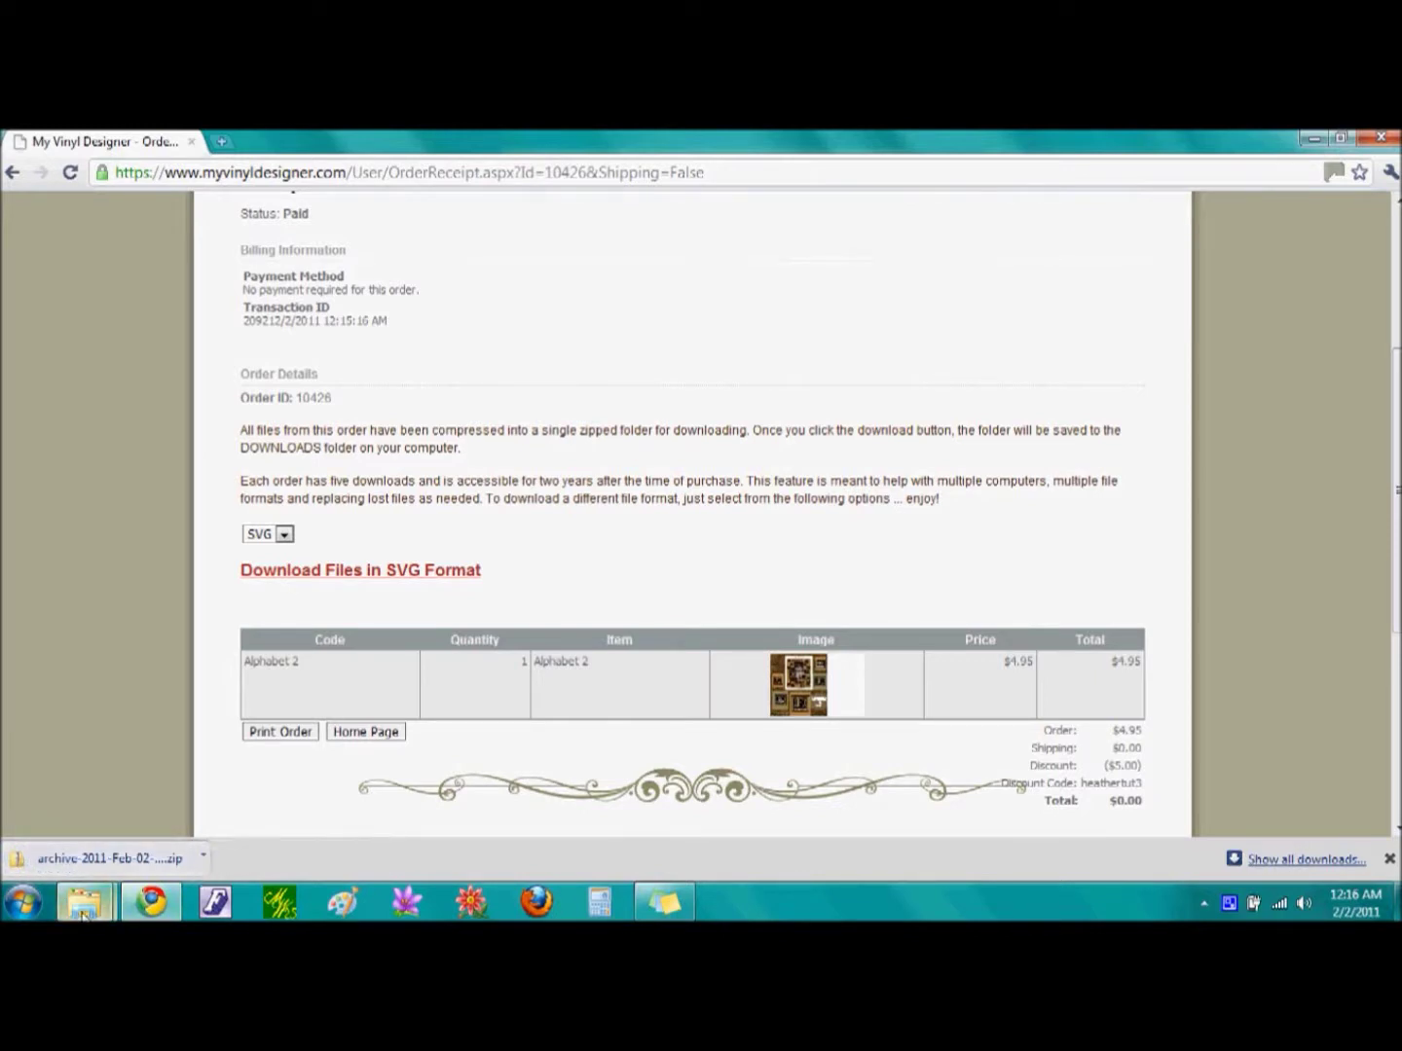
{"action": "mouse_move", "coordinate": [87, 900]}
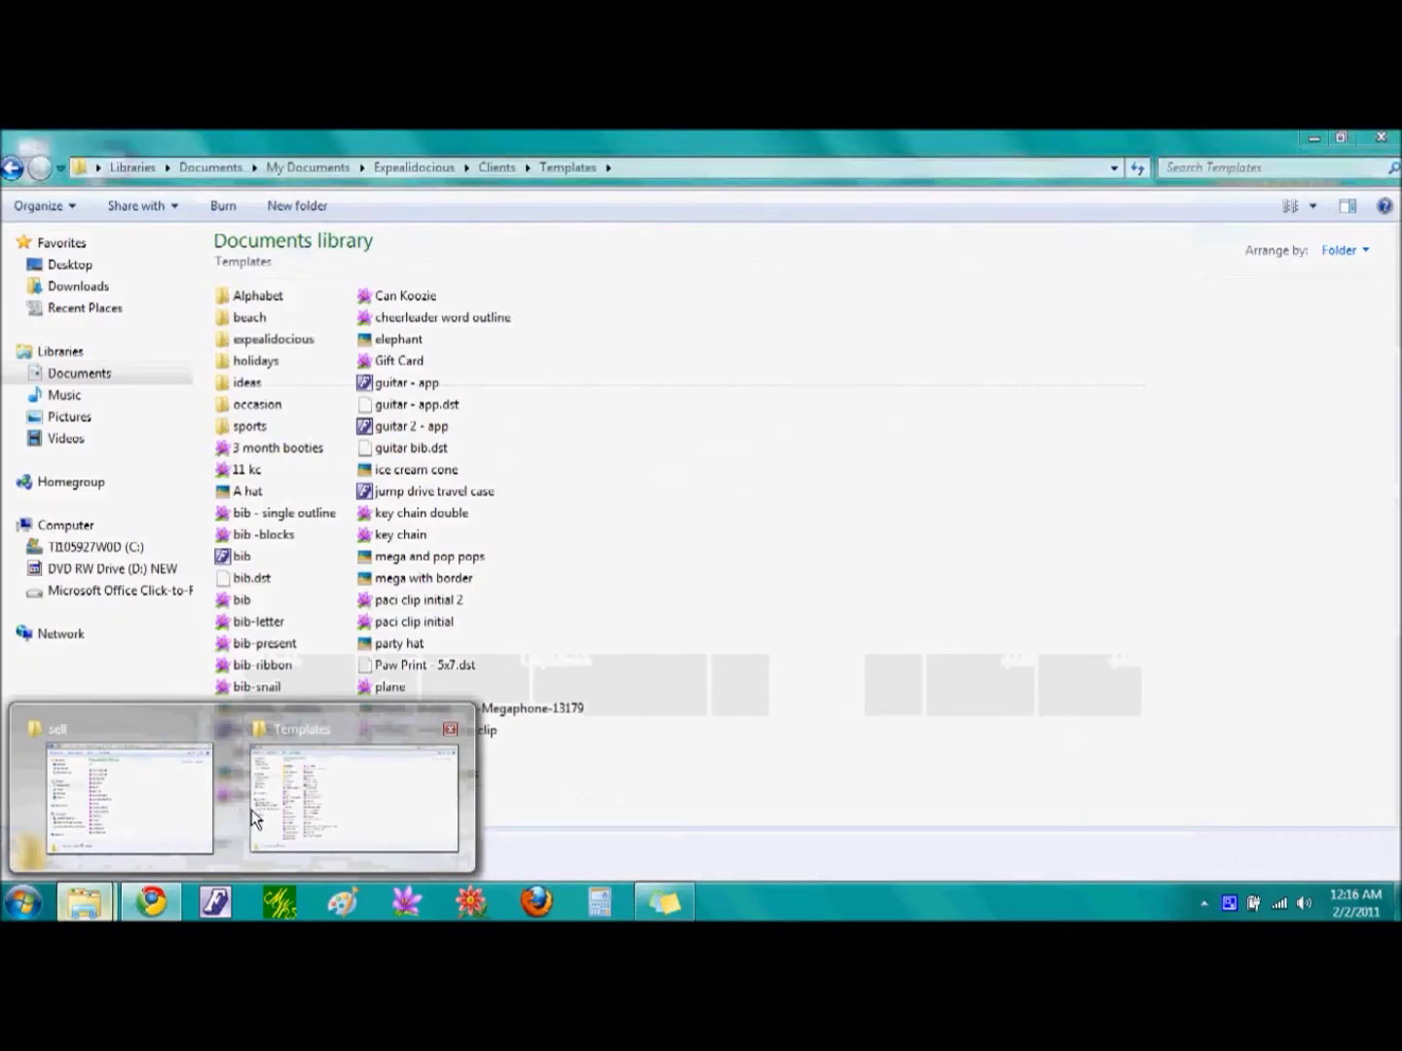
{"action": "left_click", "coordinate": [253, 812]}
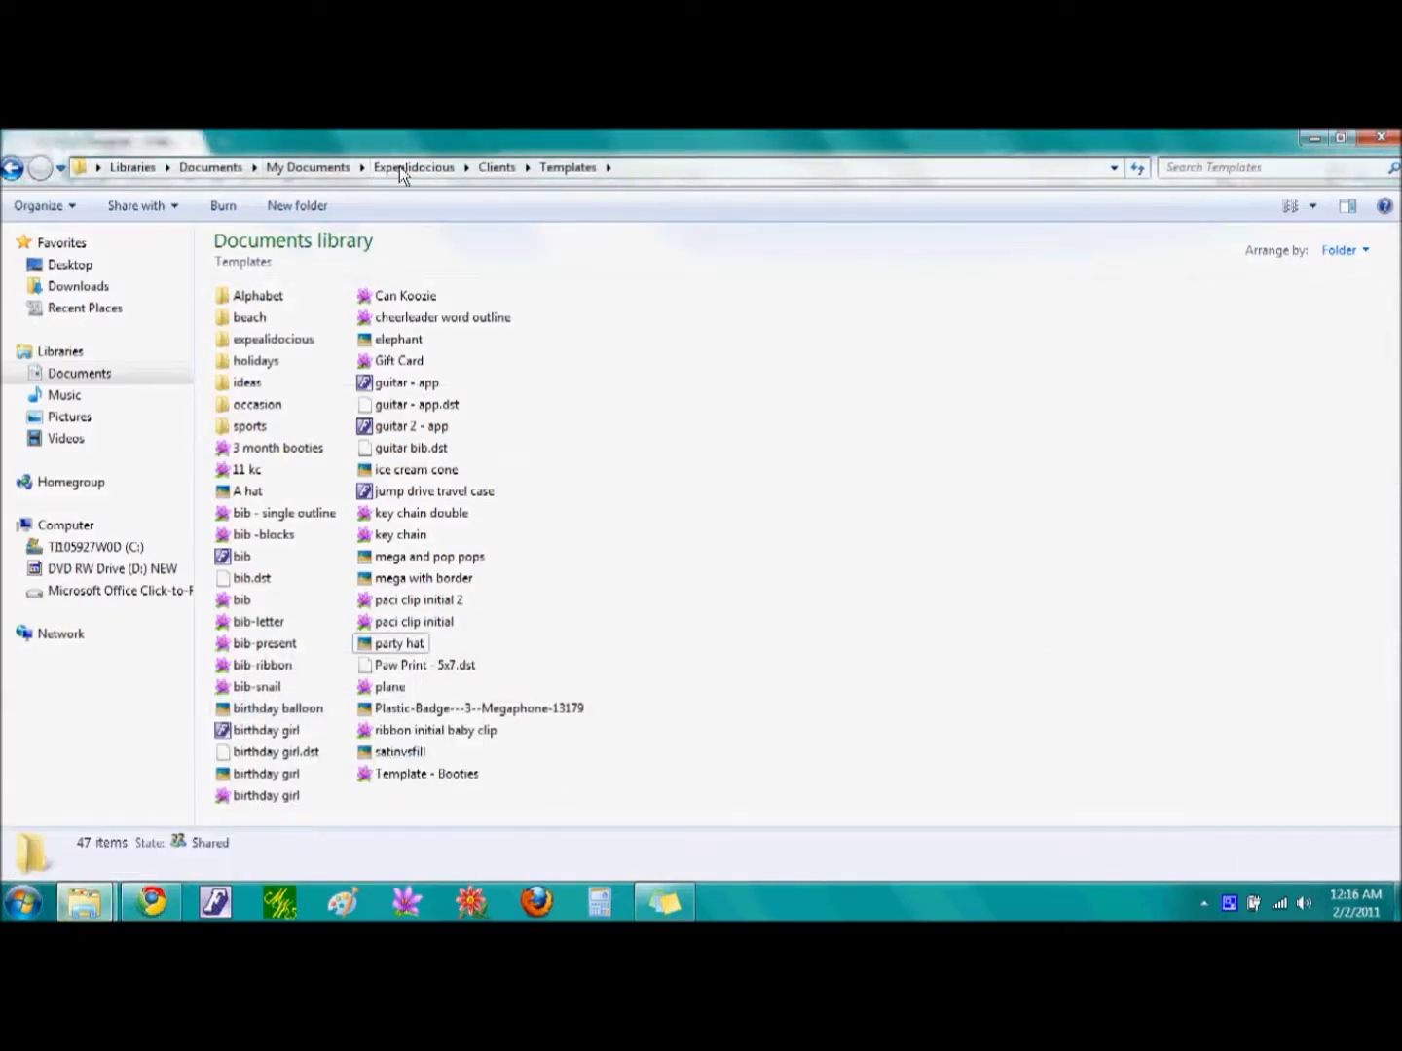
Step: Navigate via My Documents into Expealidocious\Vinyl and bring up the archive-2011-Feb-02-001544 zip's actions
{"action": "left_click", "coordinate": [400, 168]}
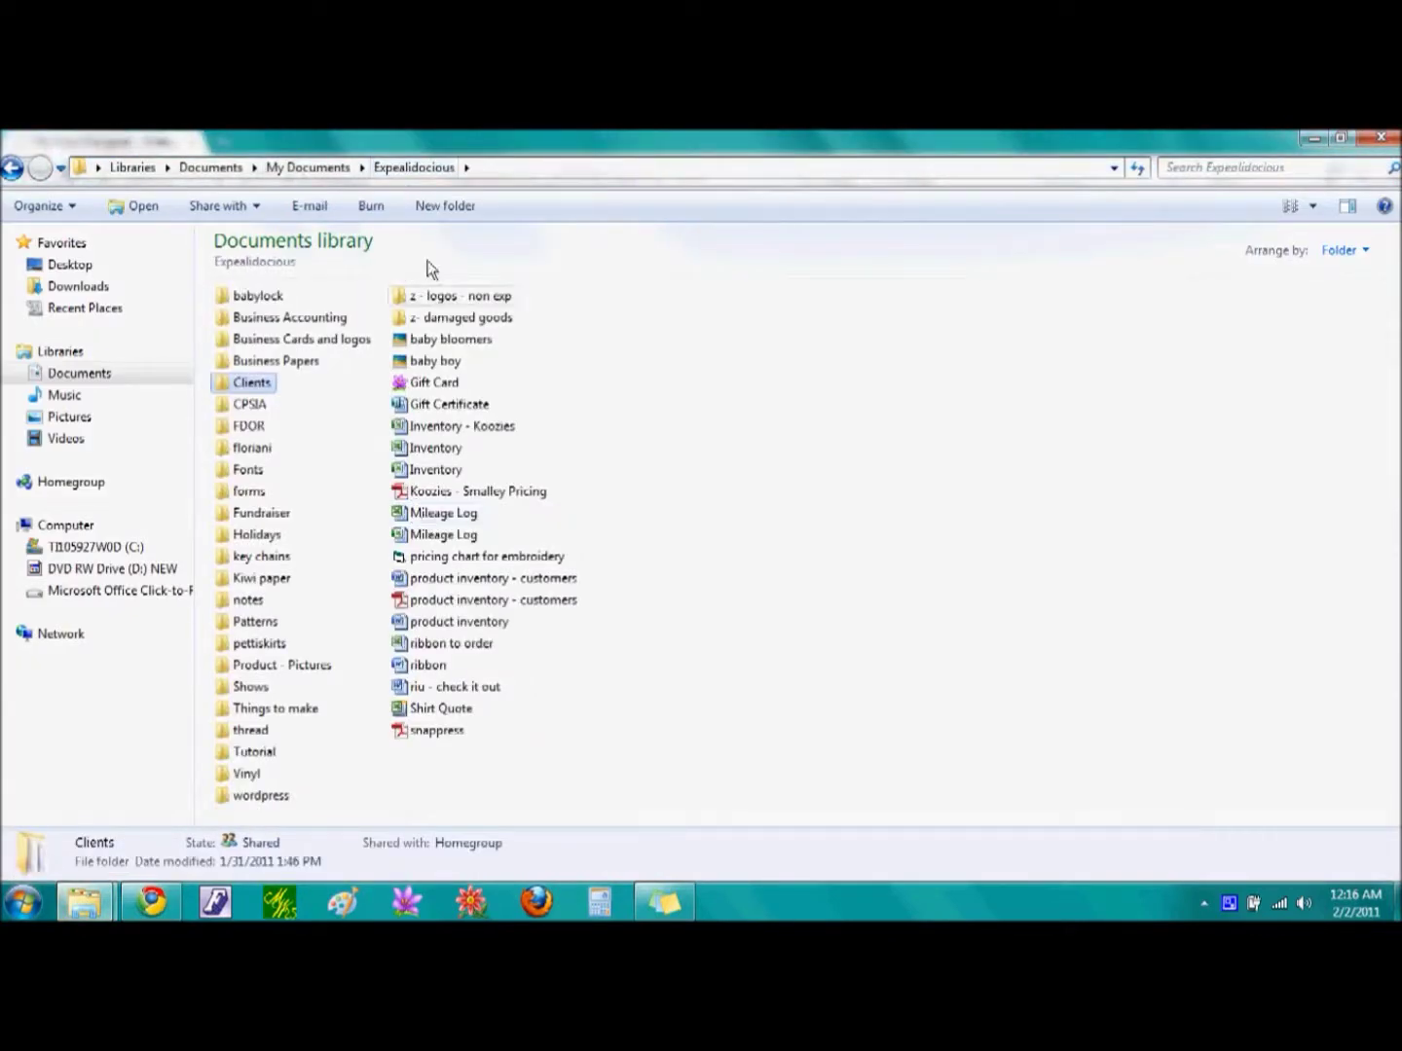
{"action": "left_click", "coordinate": [322, 167]}
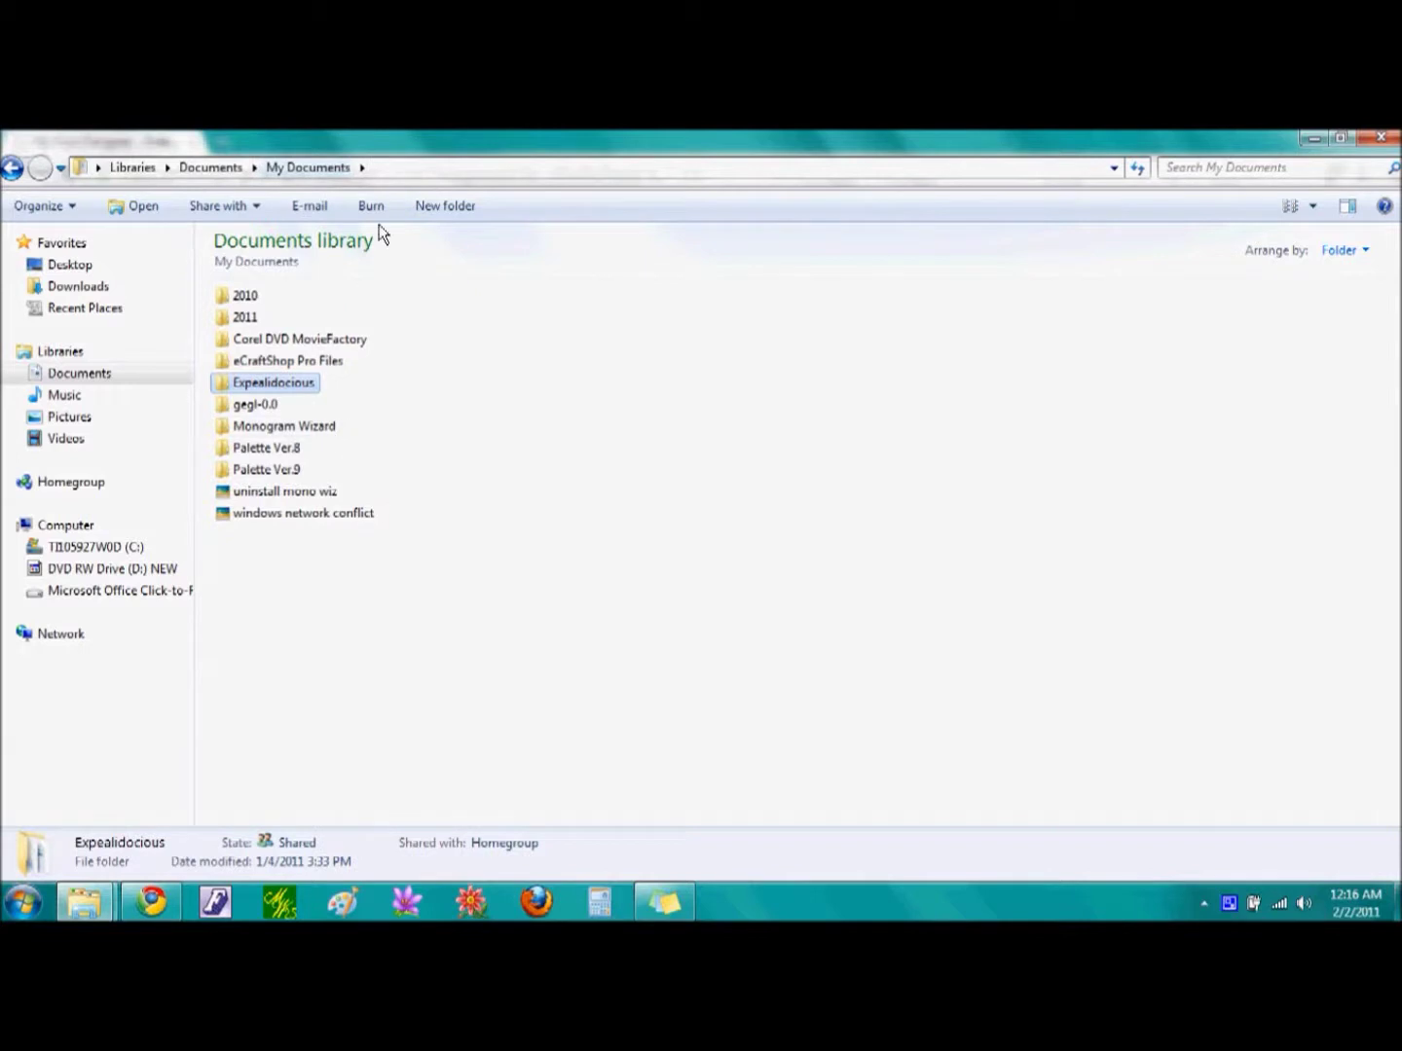
{"action": "double_click", "coordinate": [268, 384]}
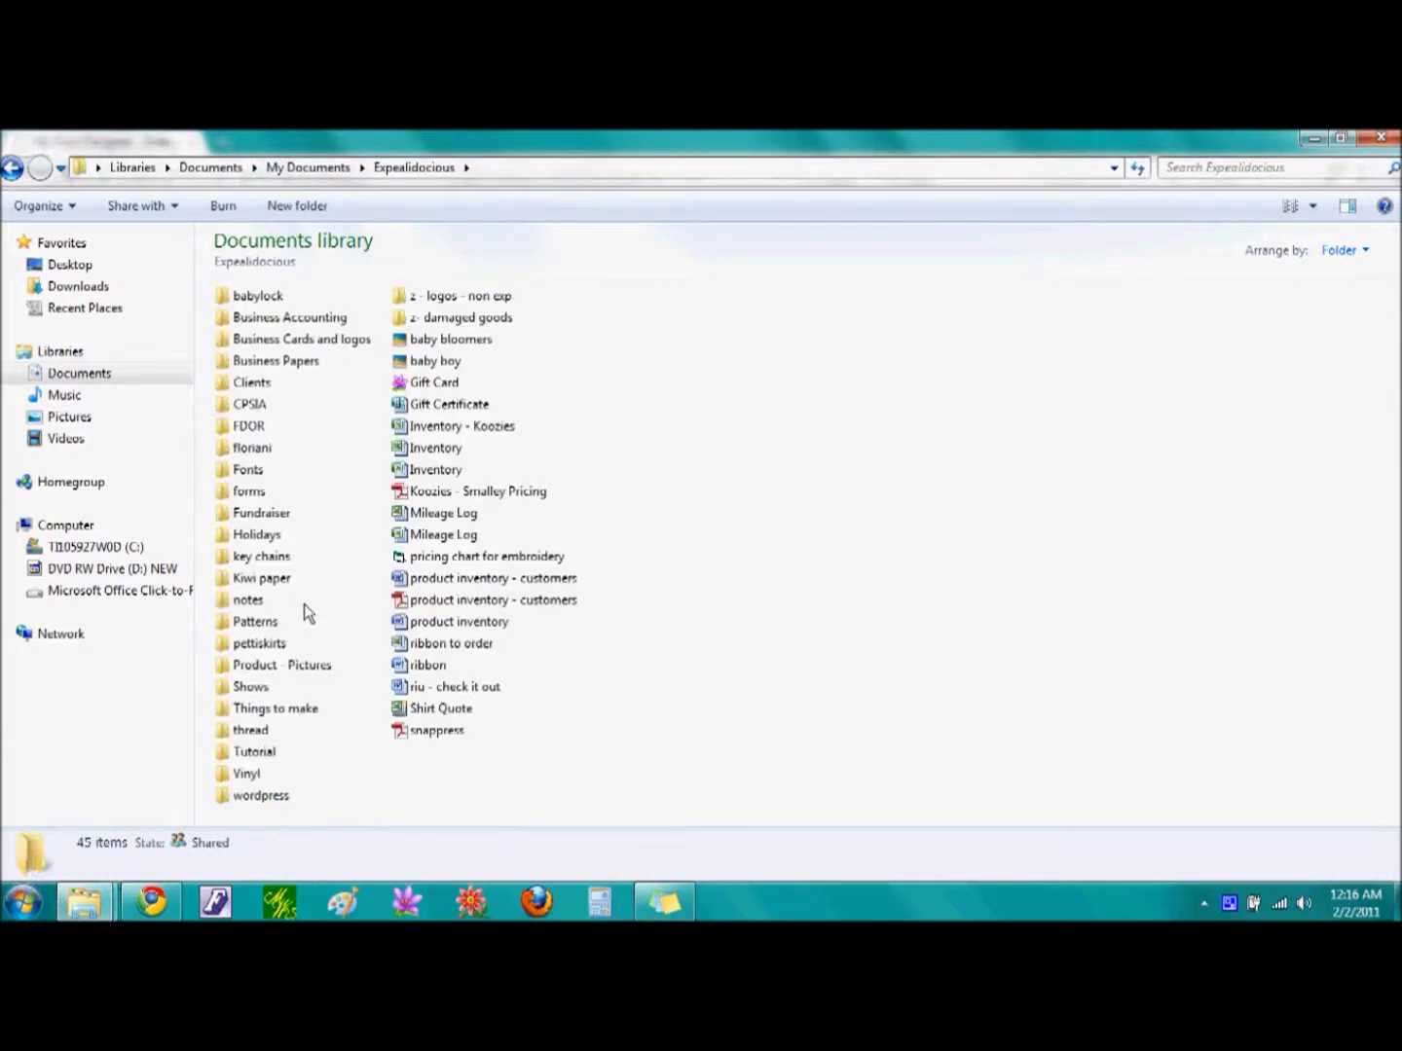
{"action": "double_click", "coordinate": [258, 773]}
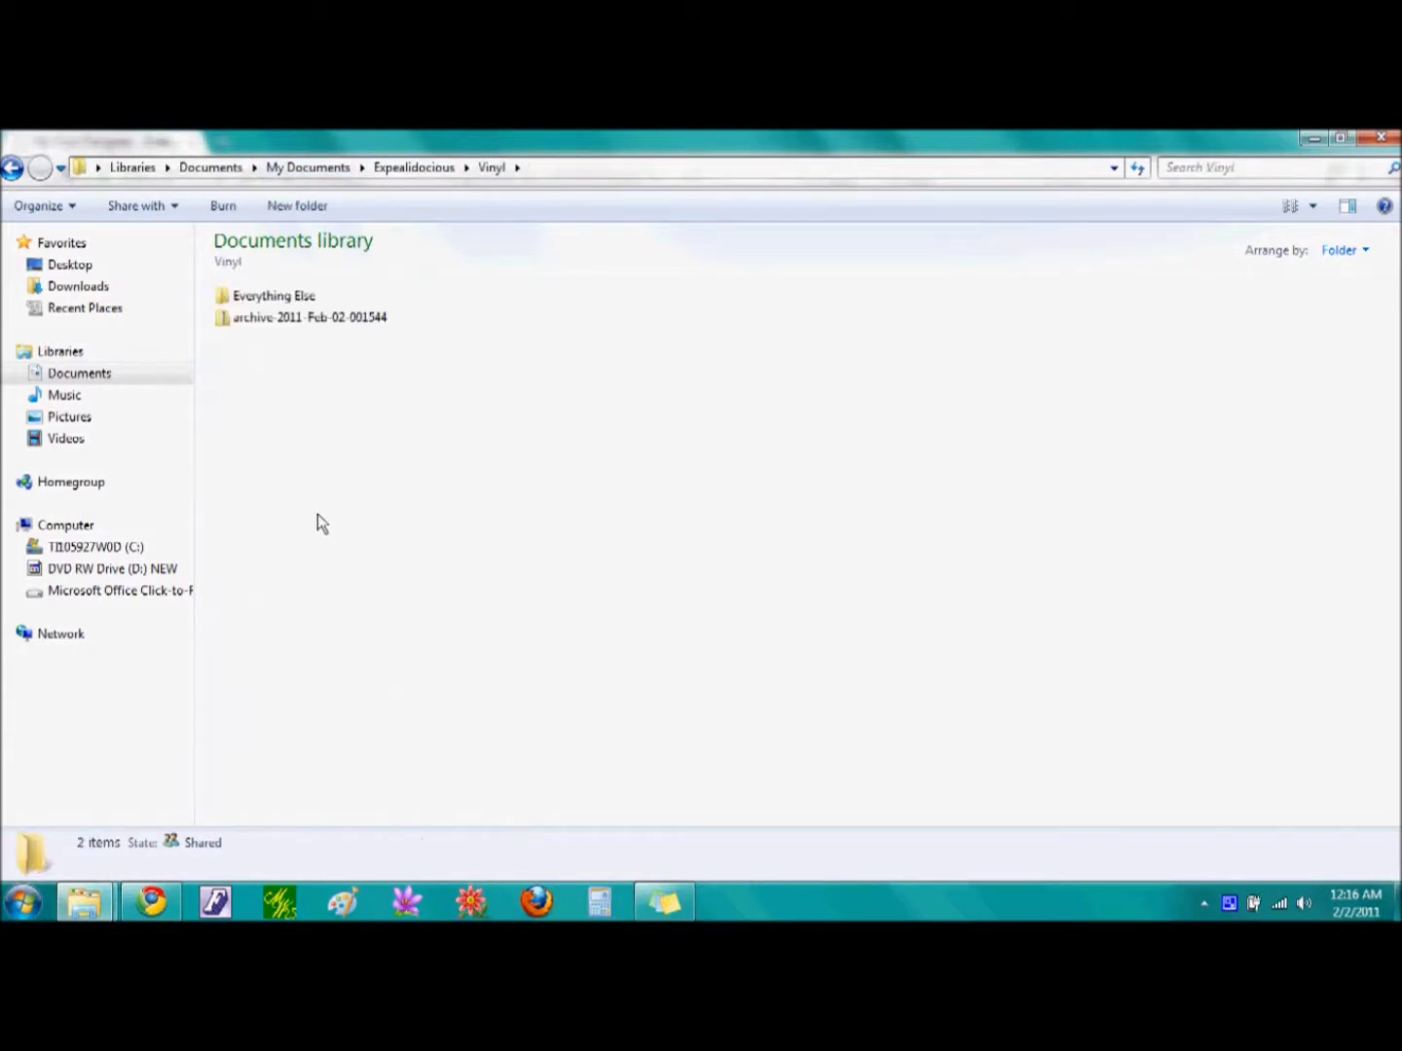
{"action": "mouse_move", "coordinate": [281, 327]}
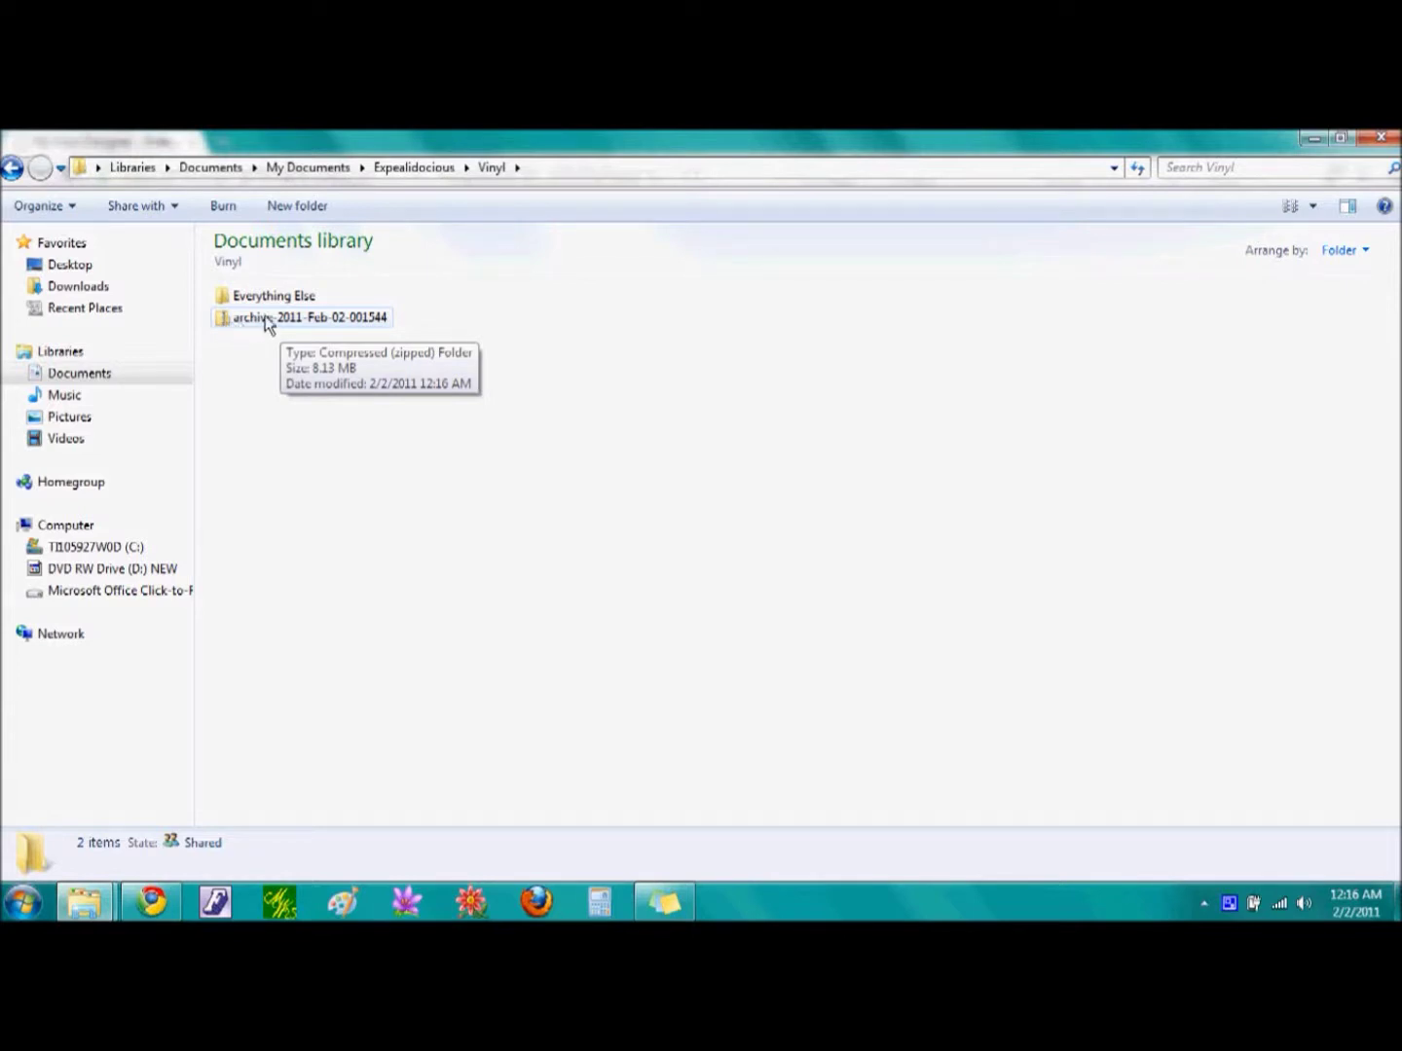
{"action": "right_click", "coordinate": [266, 318]}
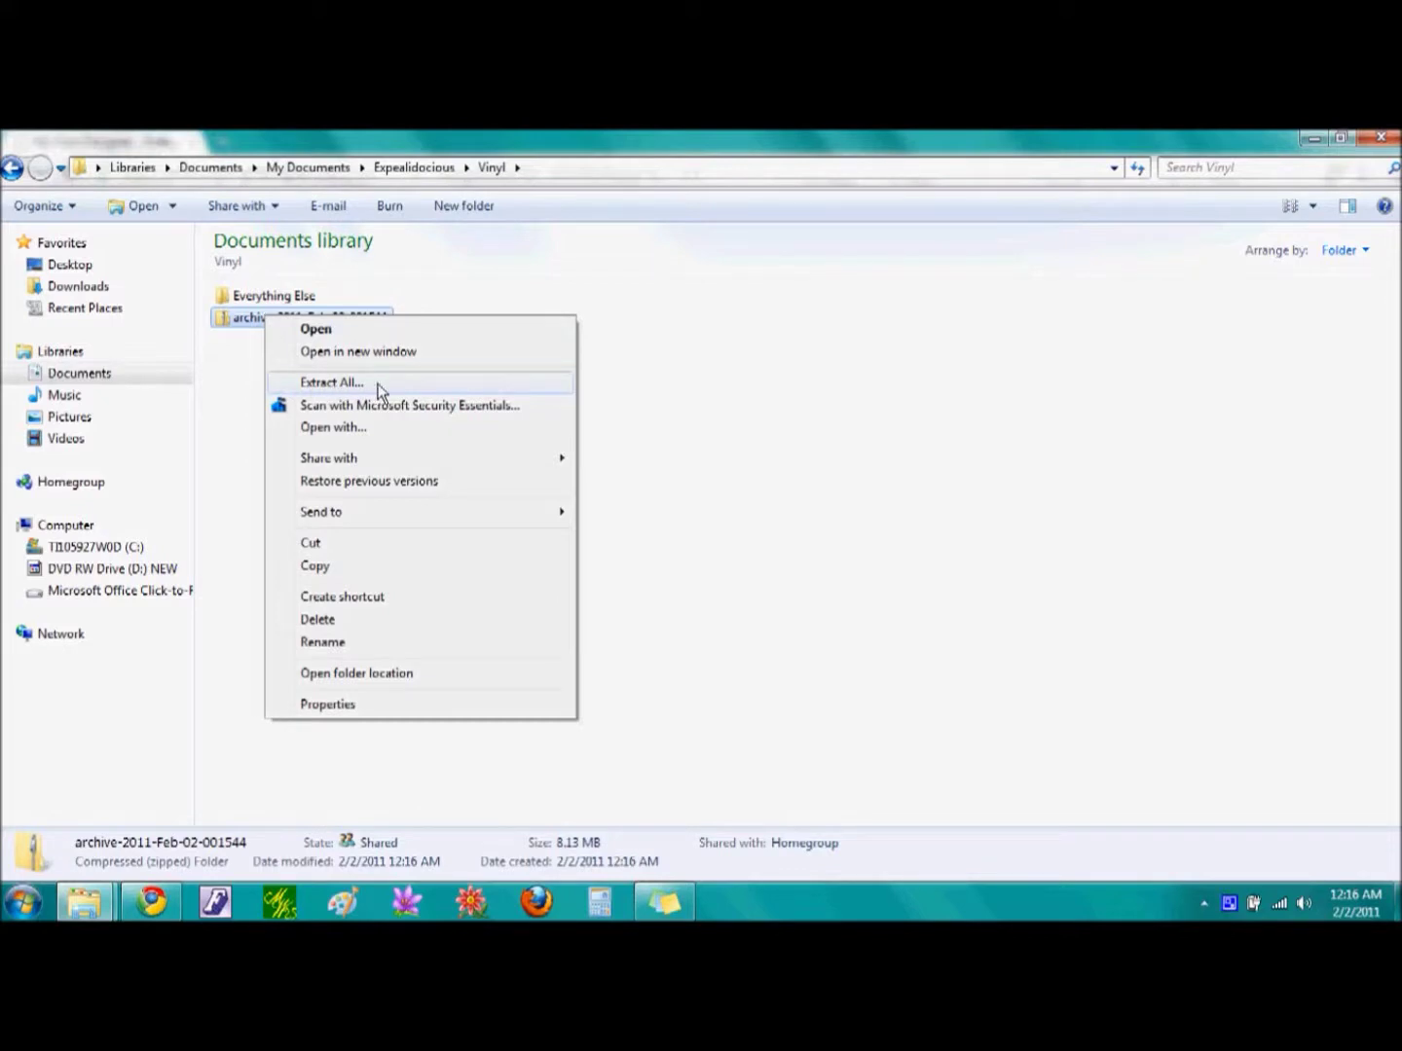
Step: Extract all of archive-2011-Feb-02-001544.zip into its suggested folder inside Vinyl
{"action": "left_click", "coordinate": [380, 384]}
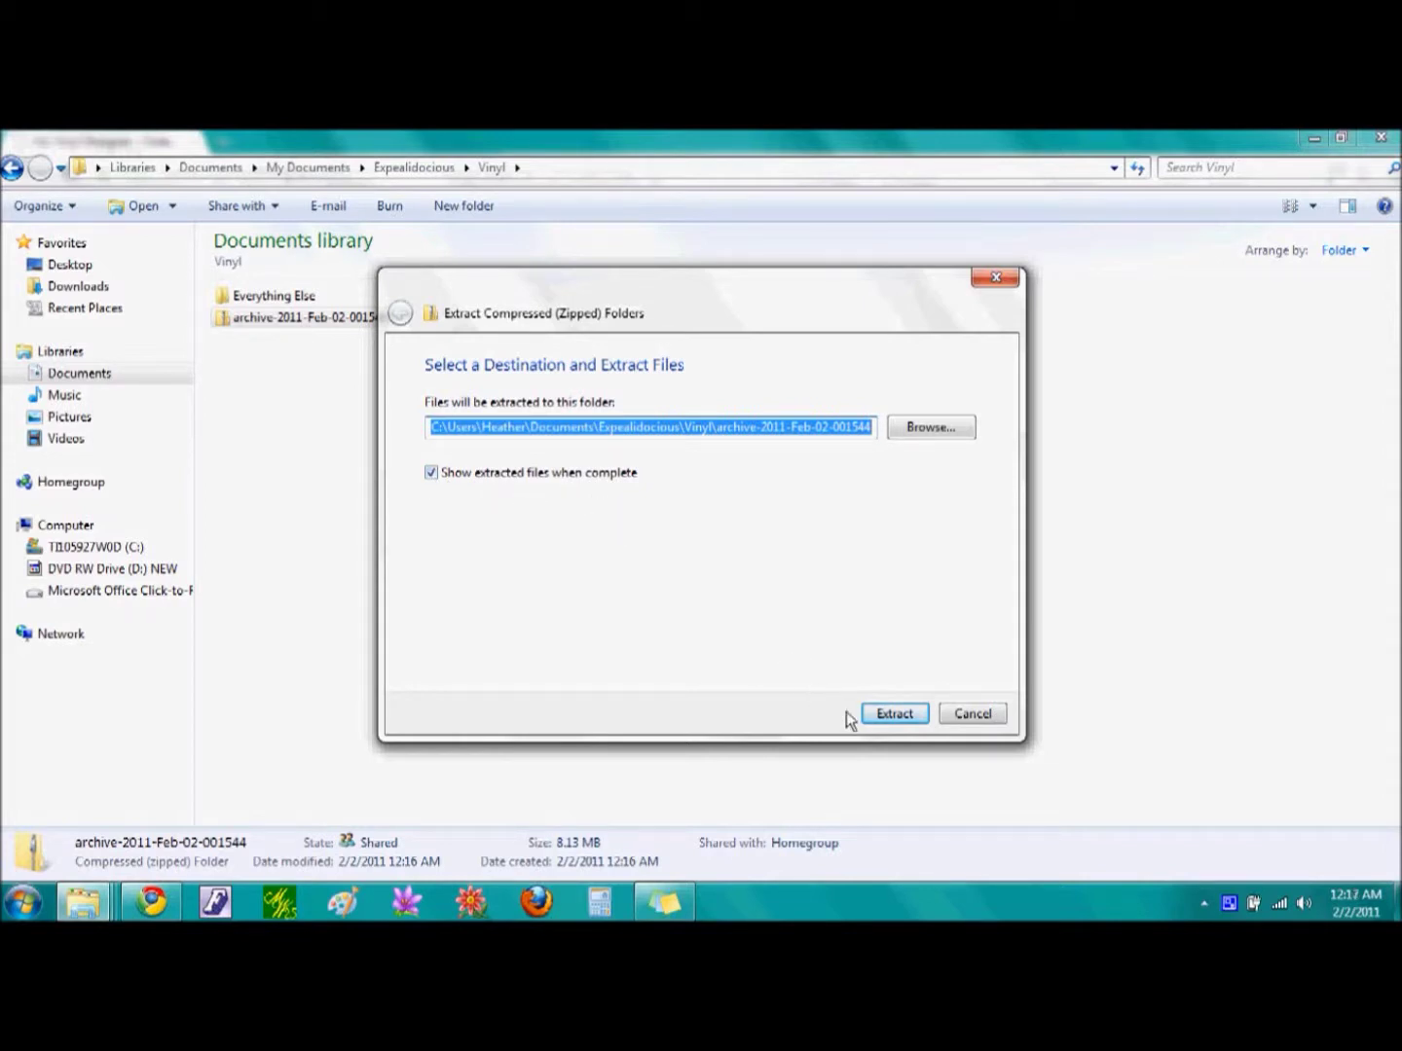
{"action": "left_click", "coordinate": [895, 714]}
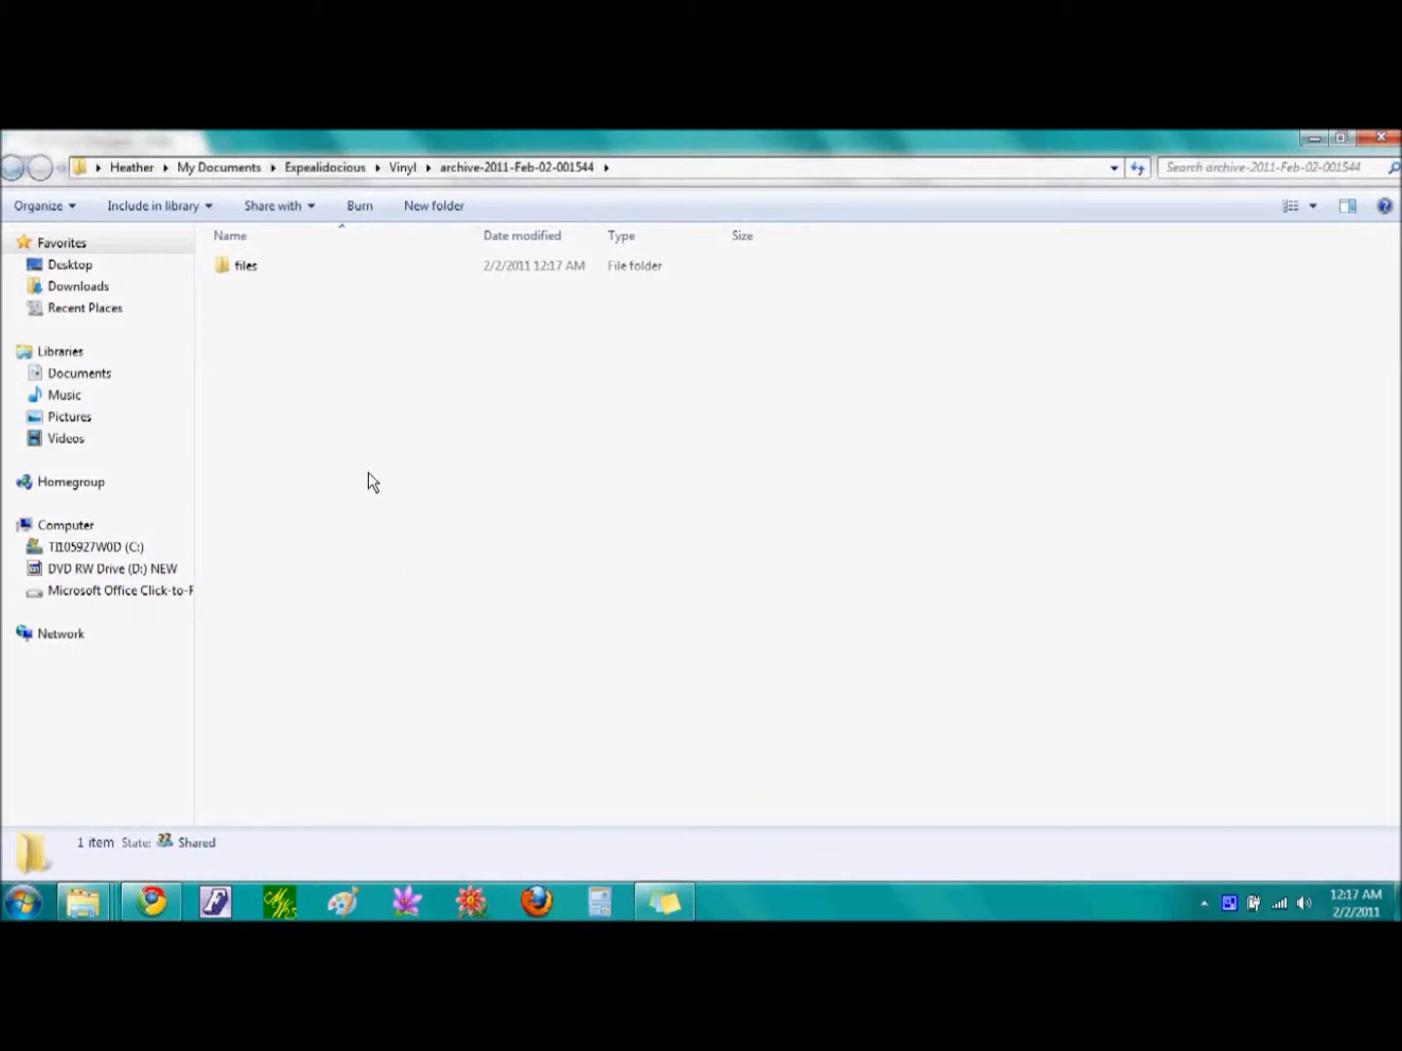
Step: In the files folder, extract 2_ALPHABET_SVG.zip into its suggested same-named folder
{"action": "double_click", "coordinate": [244, 274]}
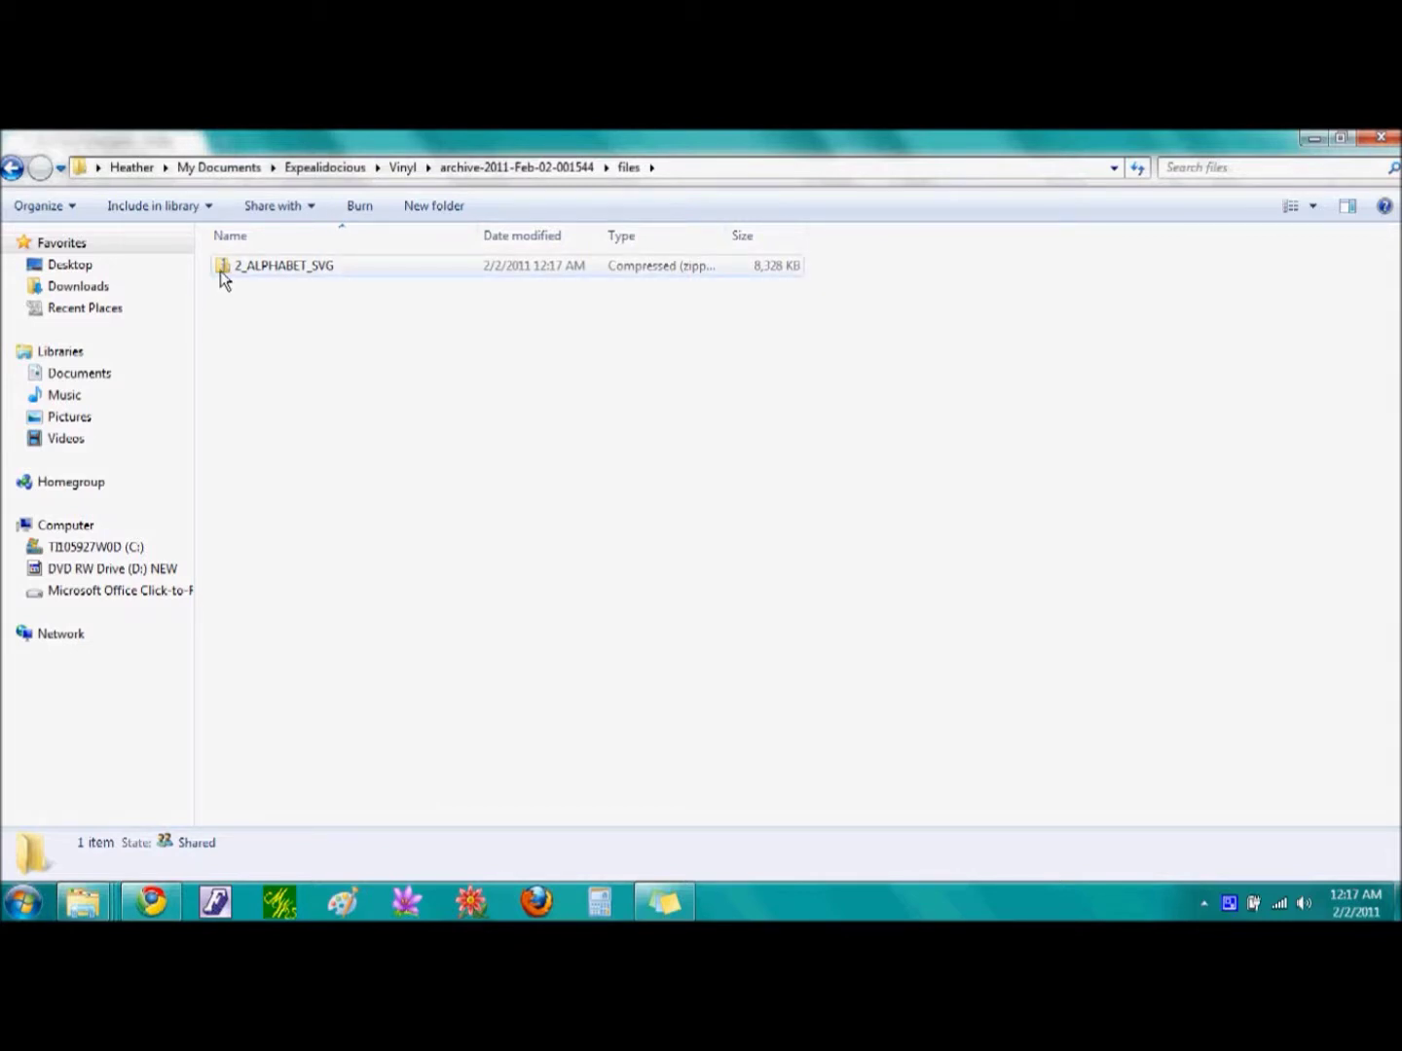
{"action": "left_click", "coordinate": [278, 271]}
{"action": "right_click", "coordinate": [278, 267]}
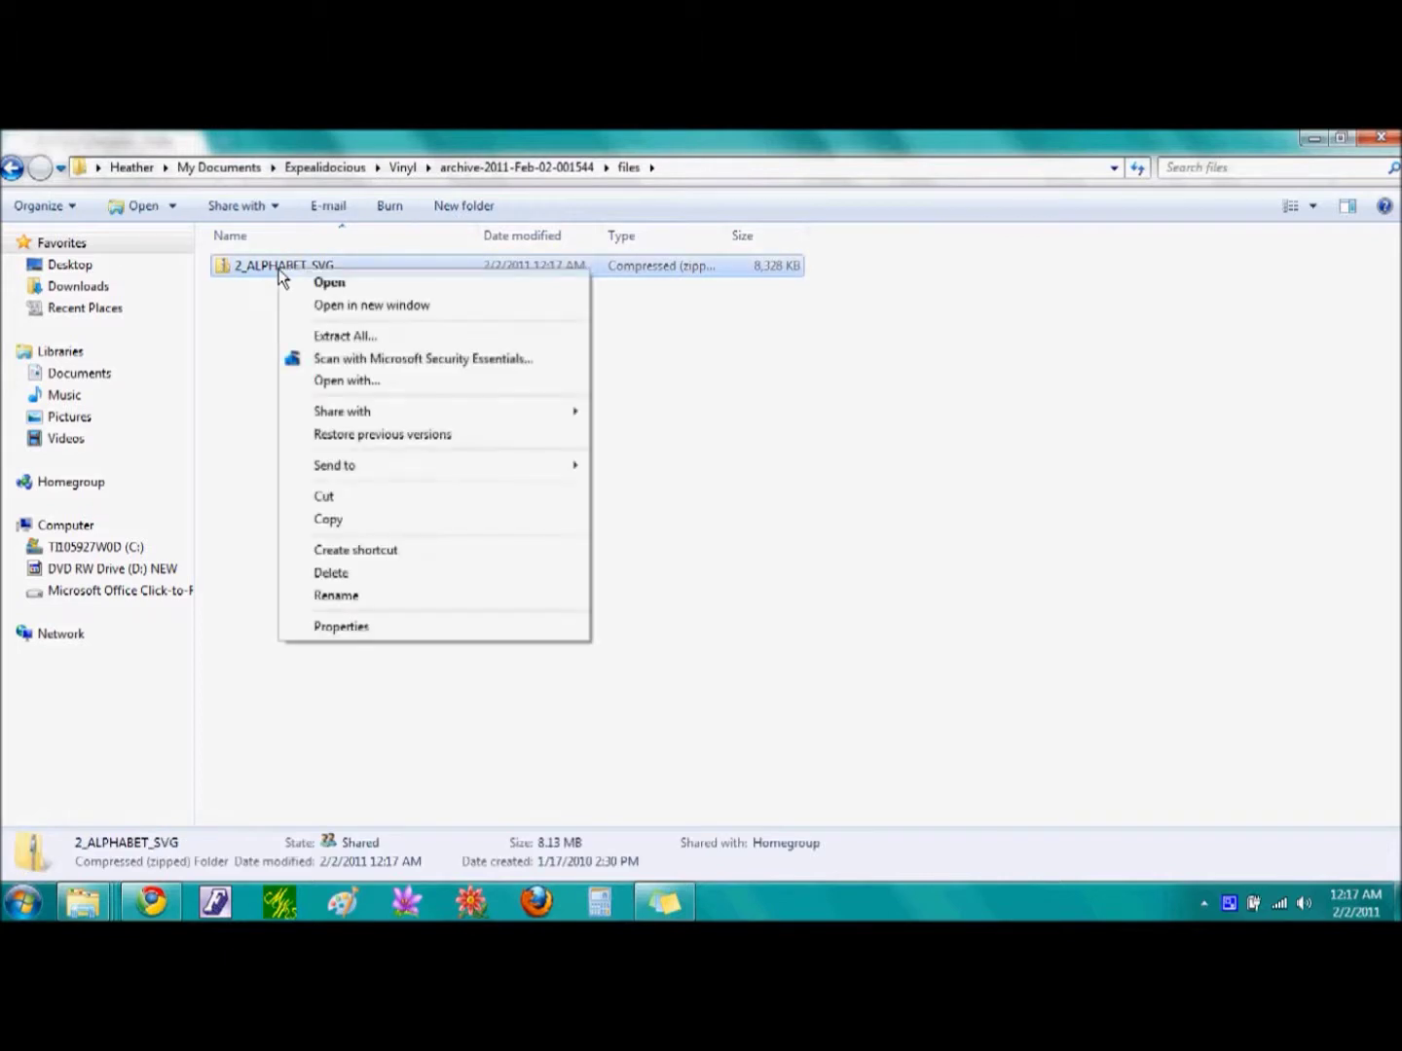
{"action": "left_click", "coordinate": [351, 337]}
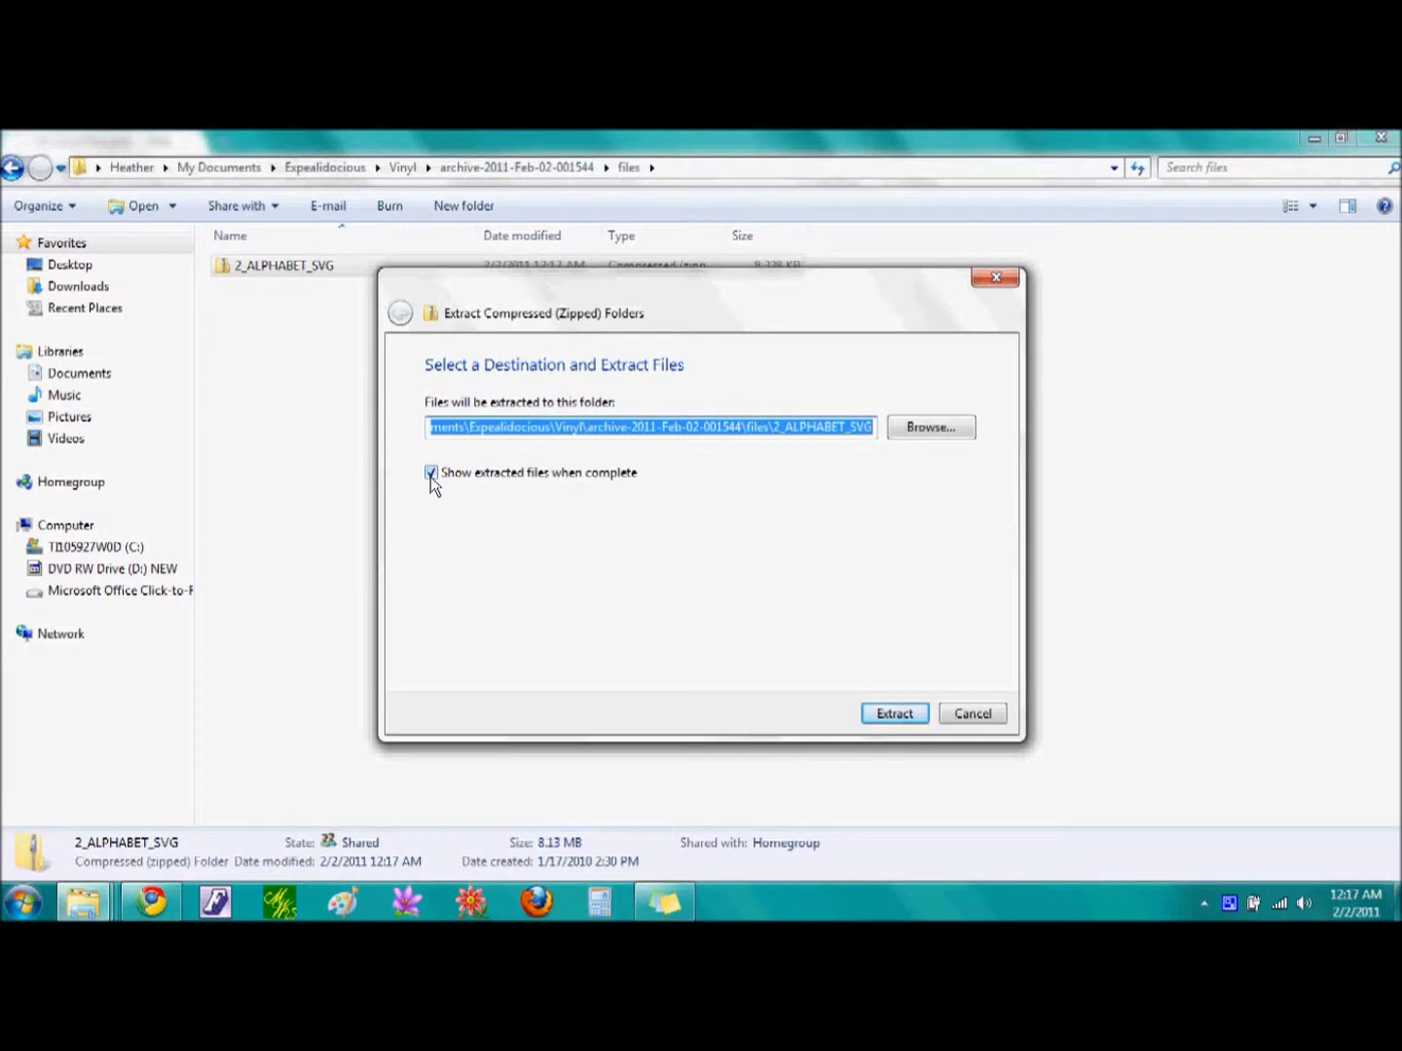
{"action": "left_click", "coordinate": [893, 714]}
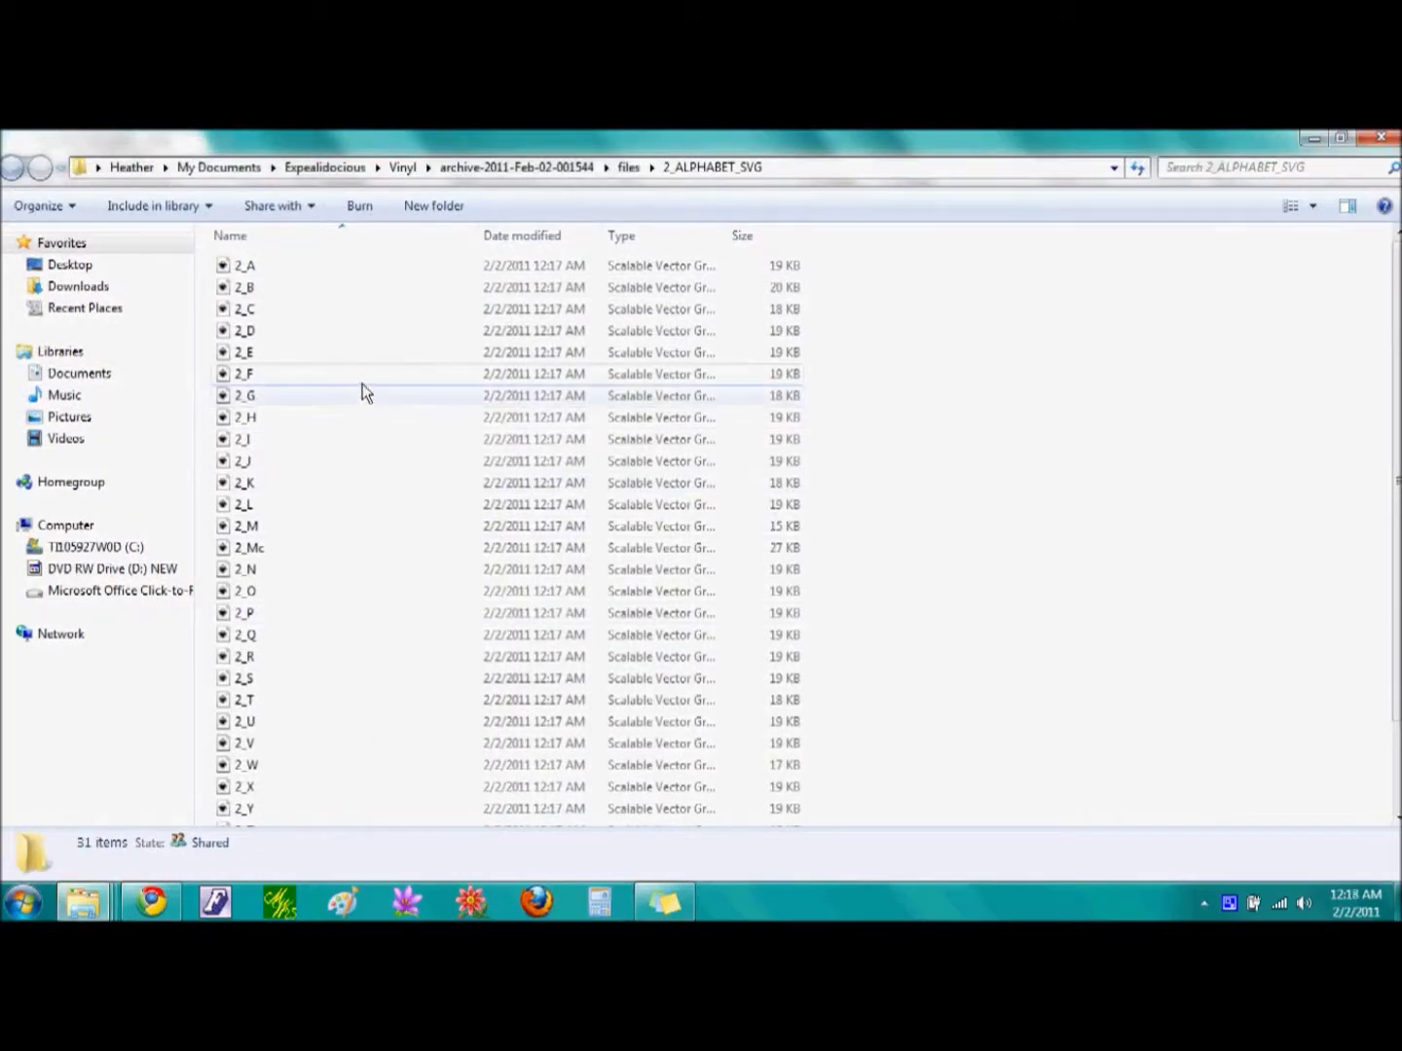
Step: Look through the 31 extracted letter SVGs, then close both Explorer folder windows
{"action": "scroll", "coordinate": [382, 454], "scroll_direction": "down", "scroll_amount": 2}
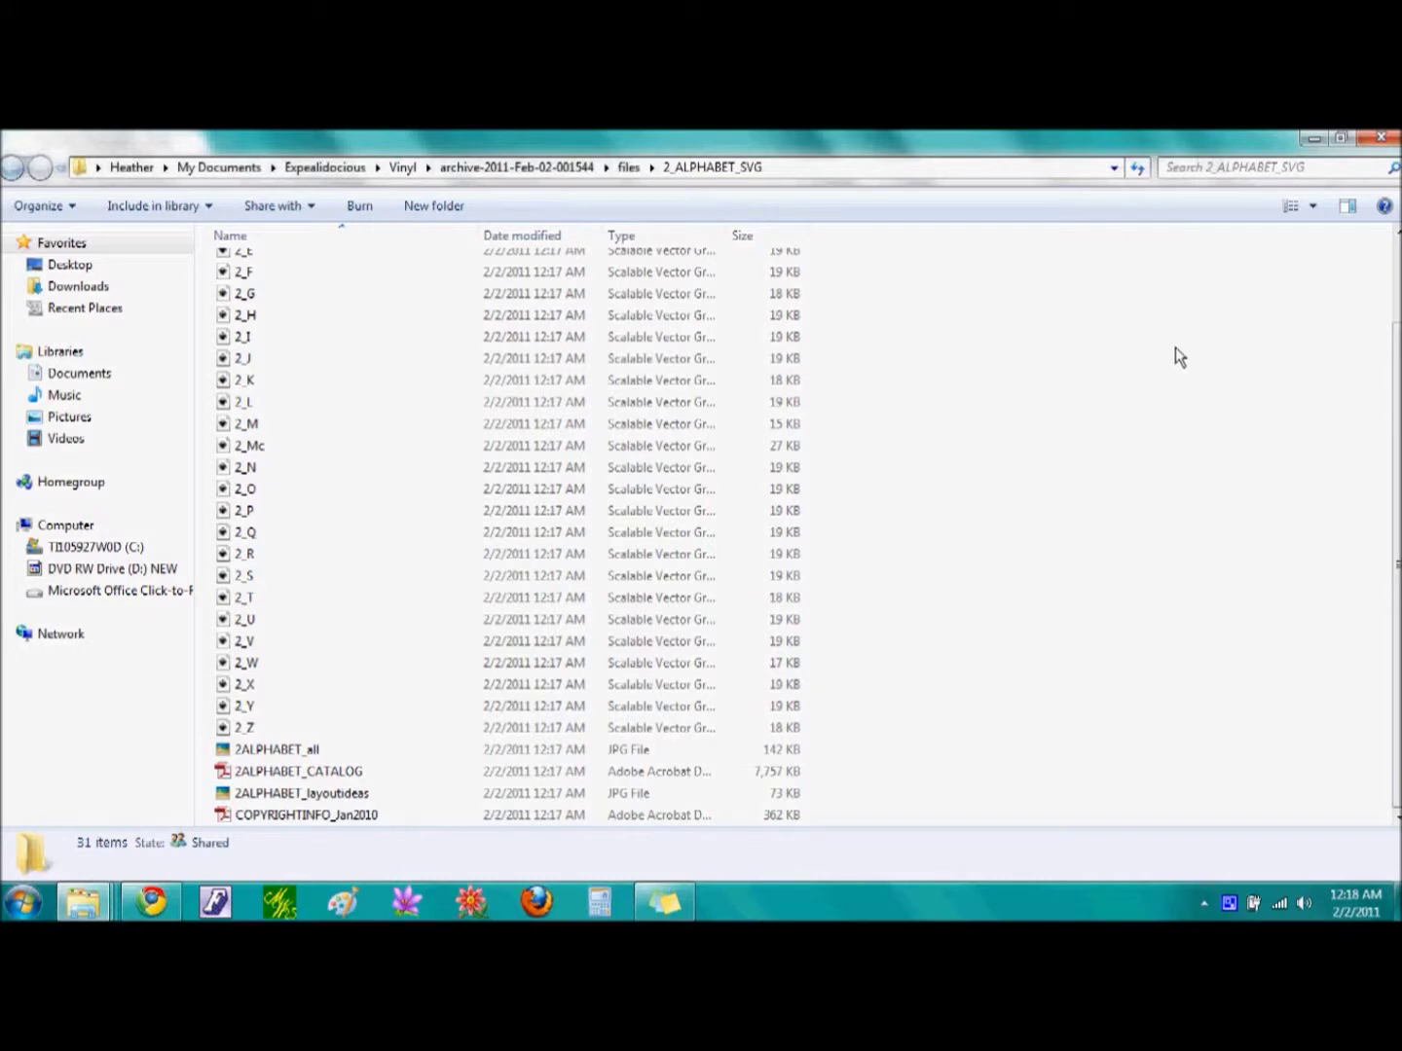
{"action": "left_click", "coordinate": [1380, 138]}
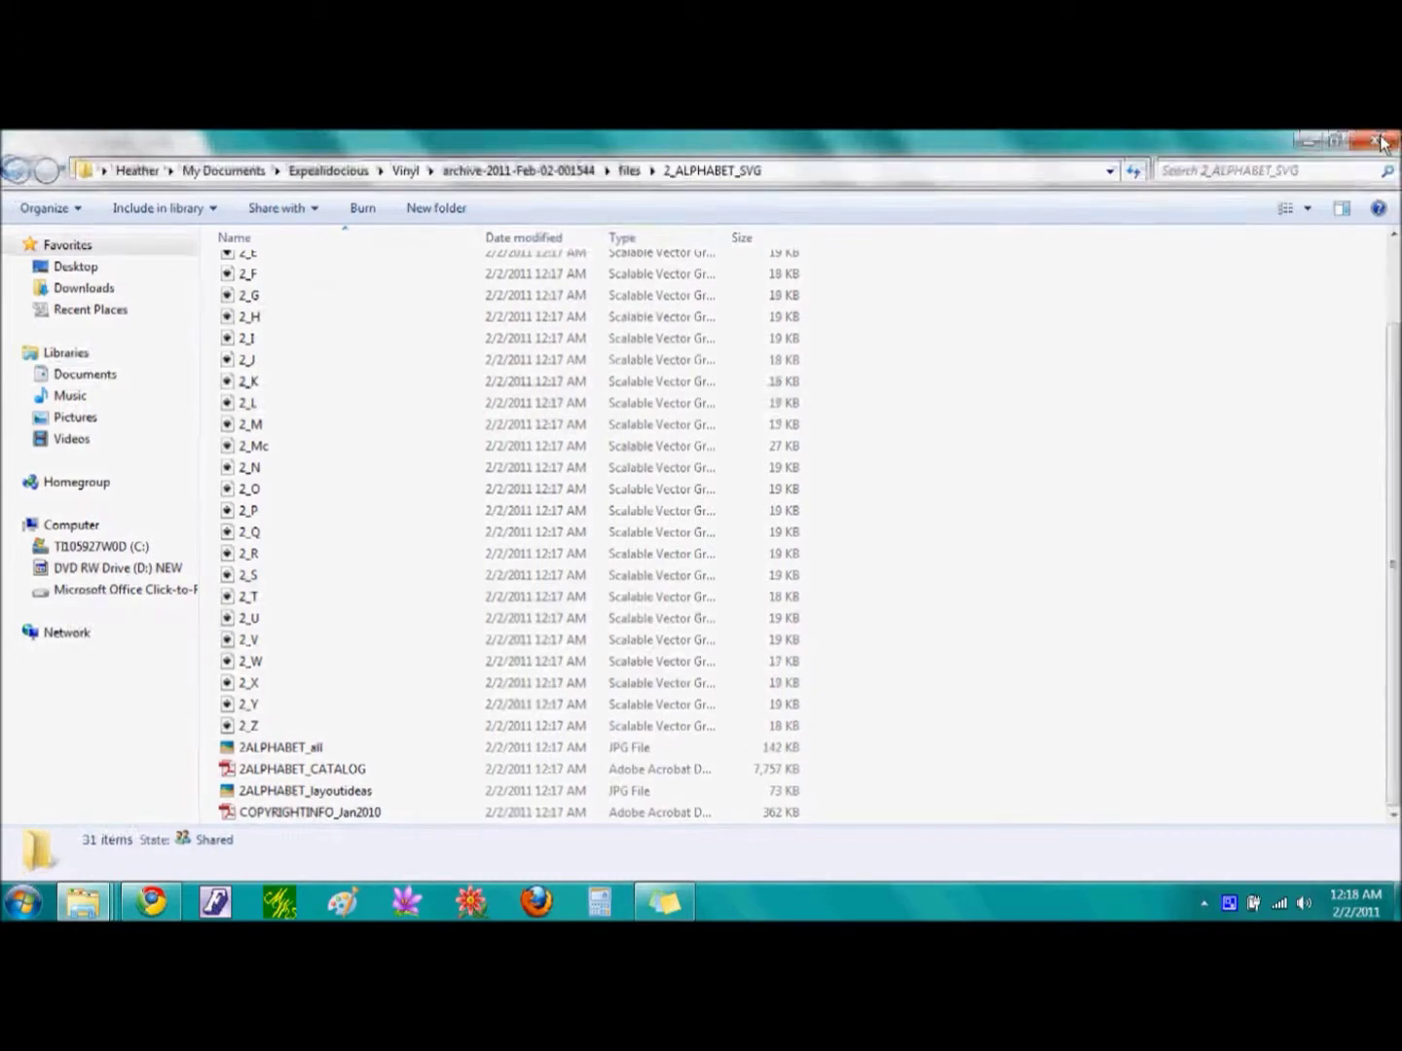
{"action": "left_click", "coordinate": [1380, 139]}
{"action": "left_click", "coordinate": [1379, 139]}
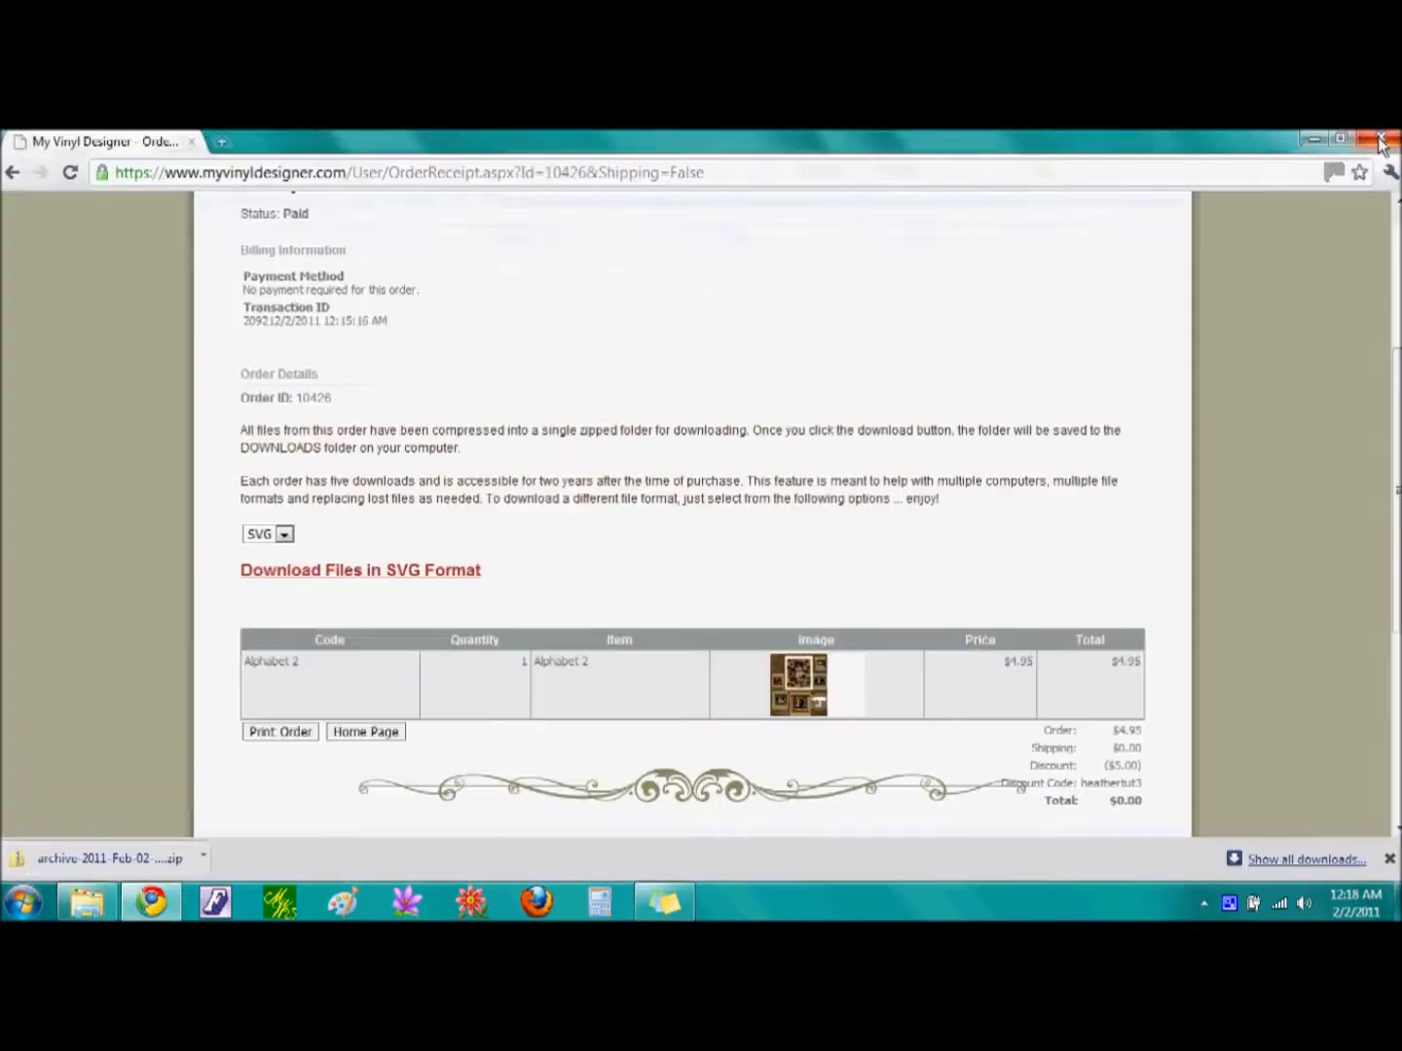